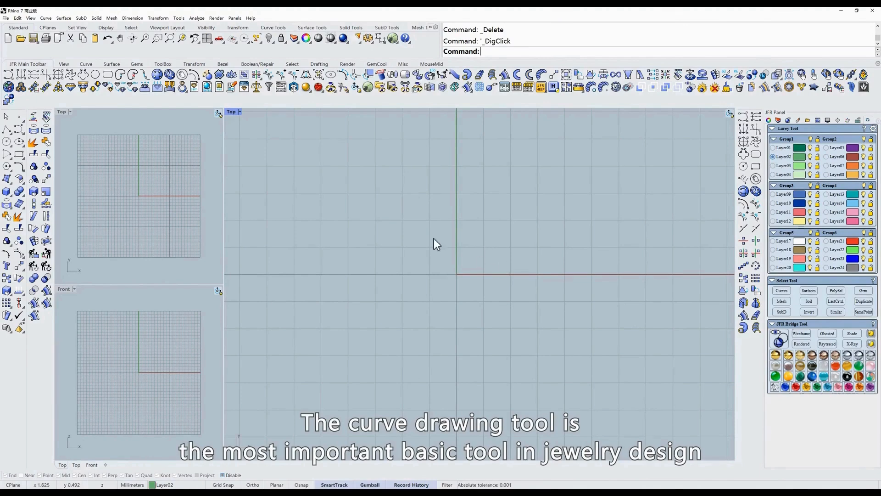
Step: Maximize the large Top view and draw an open blue U-shaped curve around the origin with seven control points
double_click(230, 113)
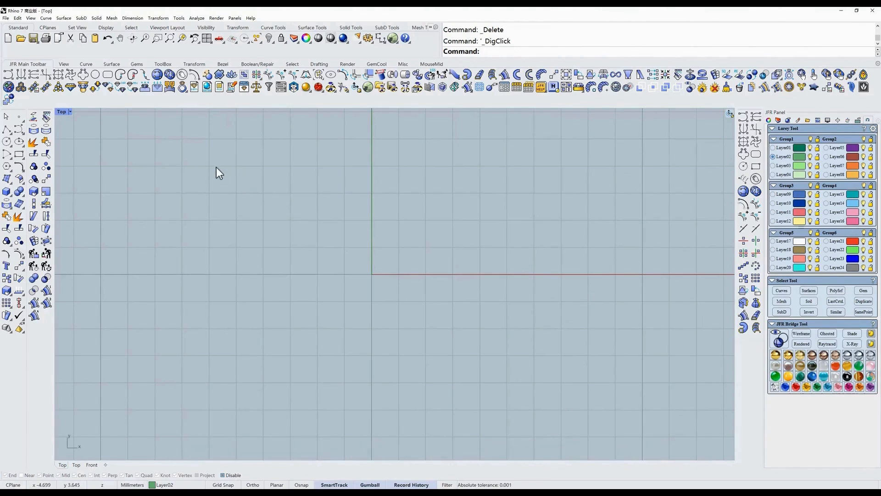
click(9, 75)
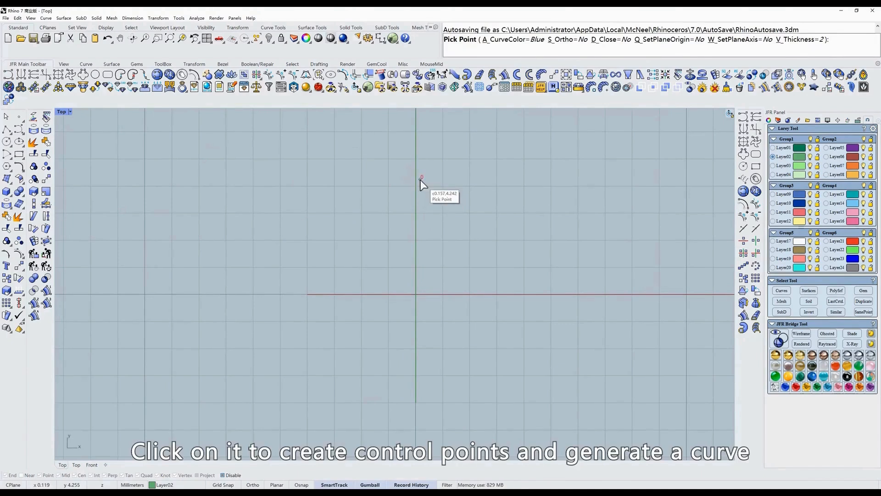
click(420, 183)
click(381, 218)
click(350, 300)
click(383, 374)
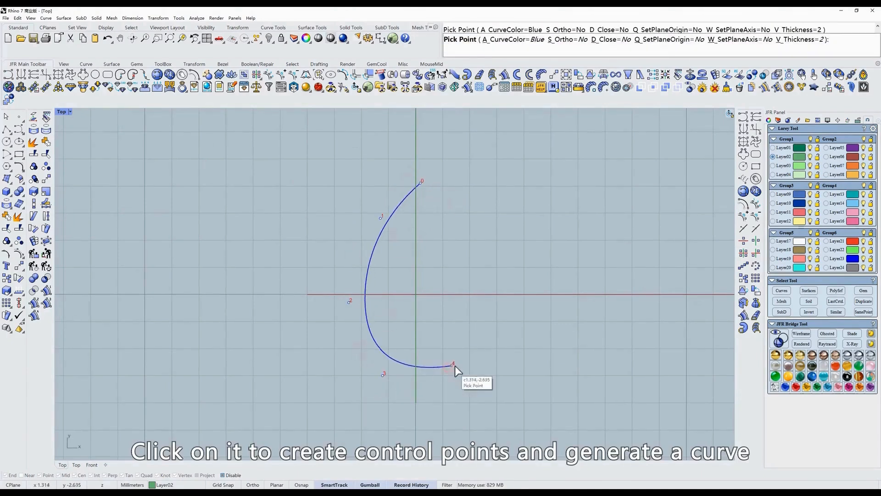
click(466, 360)
click(491, 277)
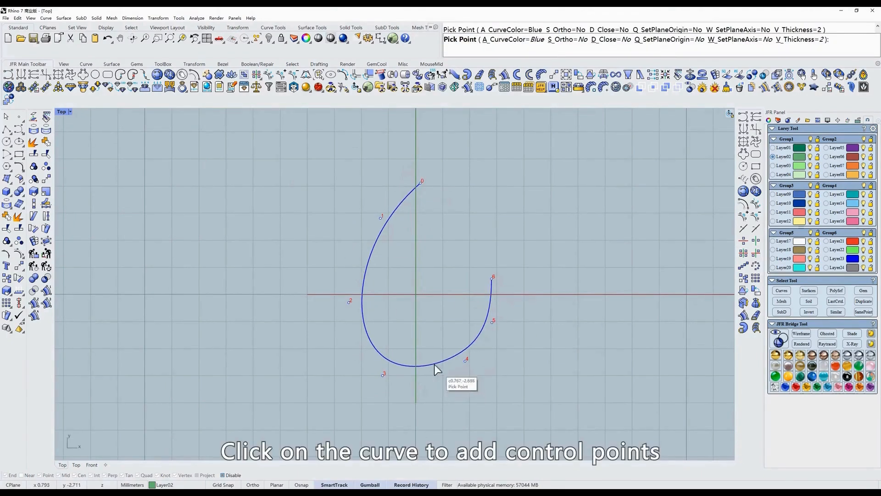
Step: Add a control point at the curve's lowest part, remove it again, and shift the lower-left control point slightly upward
click(429, 372)
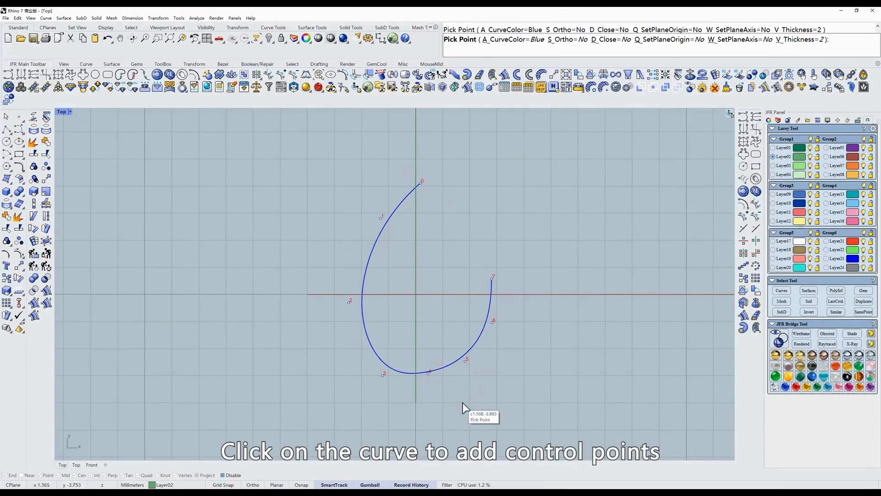
click(429, 373)
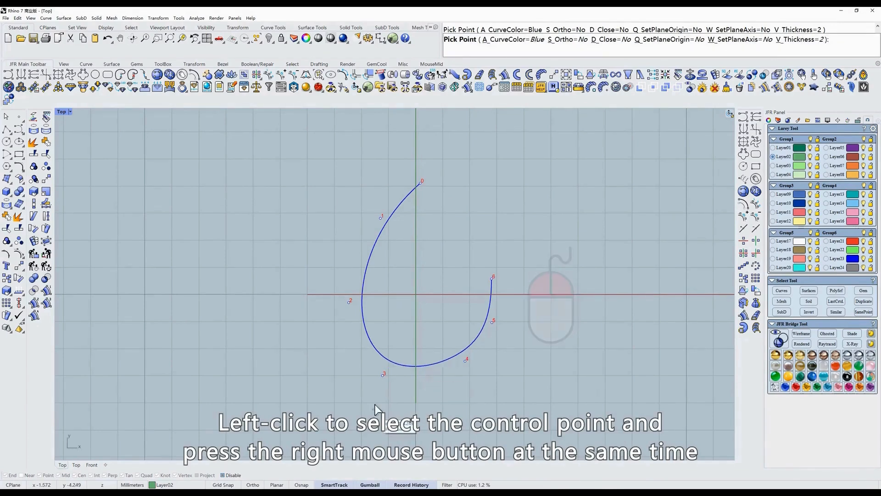
click(382, 368)
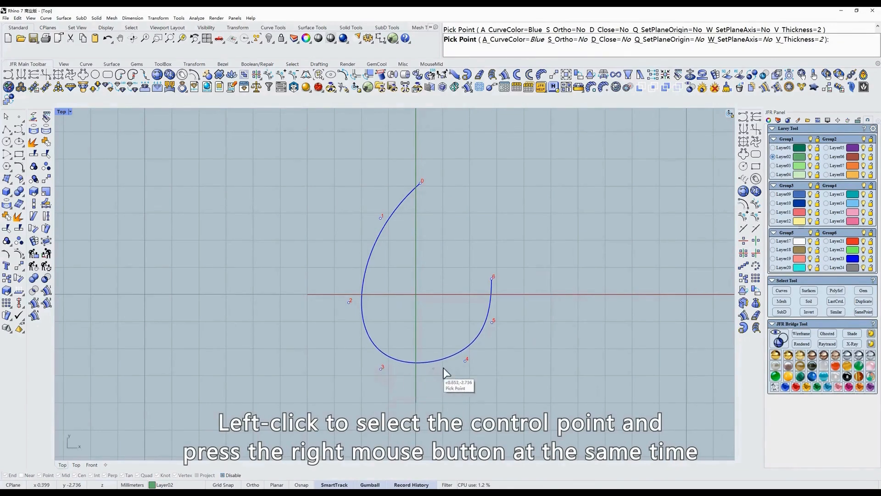
Step: Extend the curve's right end inward with two more control points, placing the end point close to the origin
click(457, 271)
scroll(480, 278, up, 2)
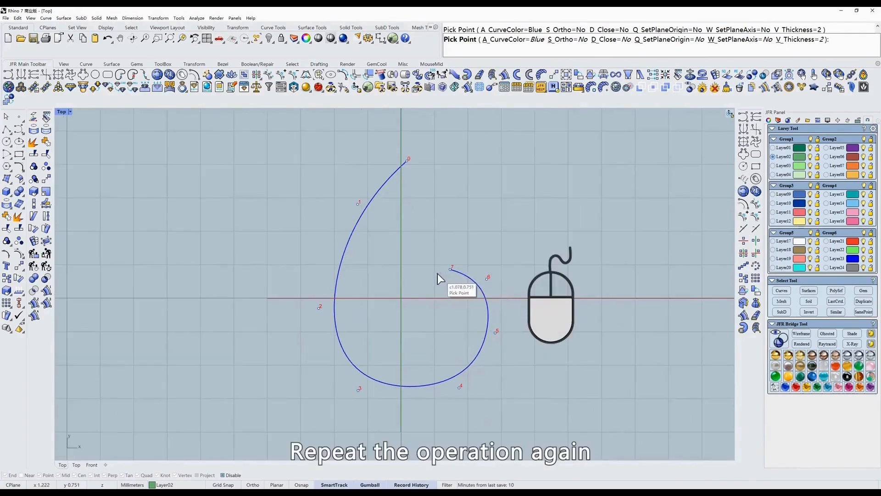
click(441, 277)
right_click(440, 277)
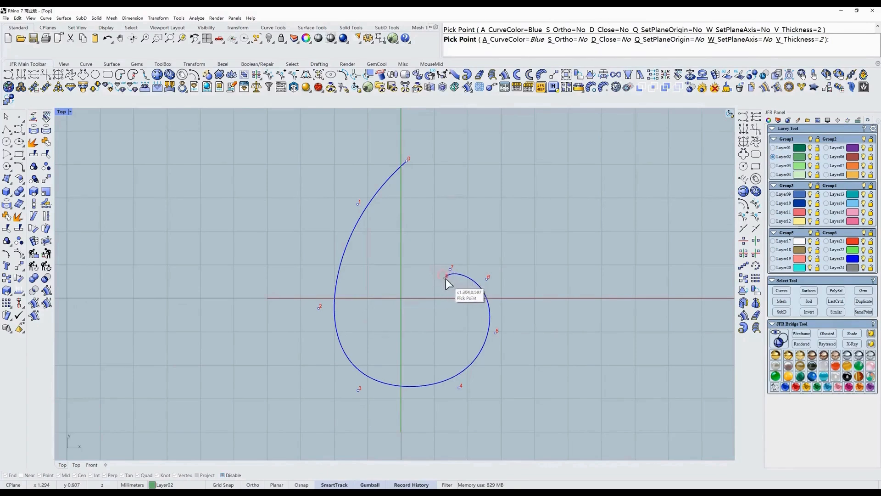
click(415, 299)
scroll(452, 285, up, 1)
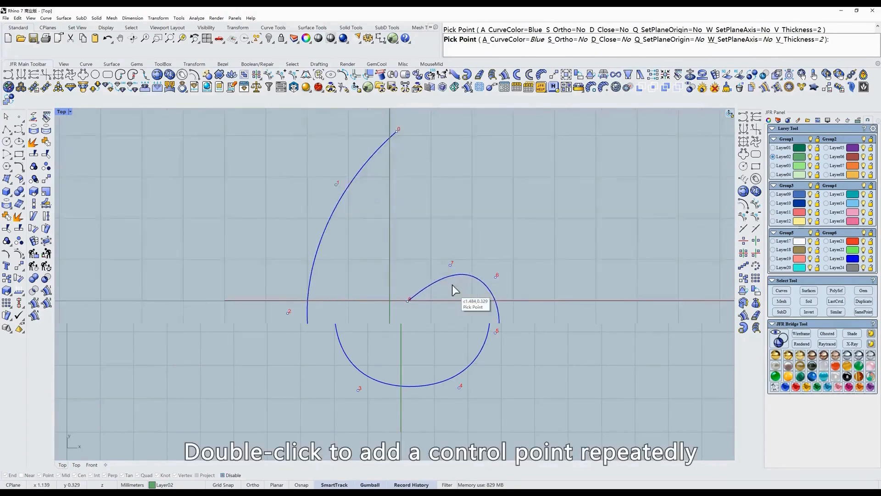
Step: Try stacking two and then three control points at the inner hook's peak to sharpen the corner, then undo the extra points
double_click(452, 258)
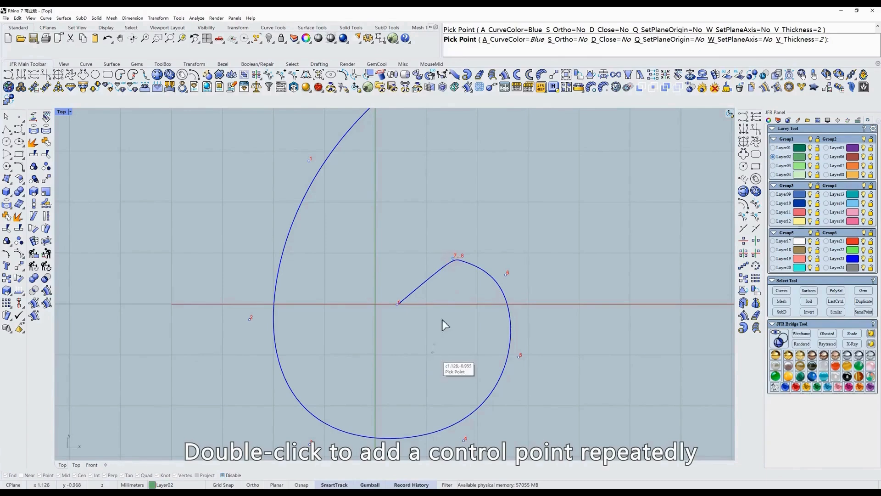
double_click(453, 258)
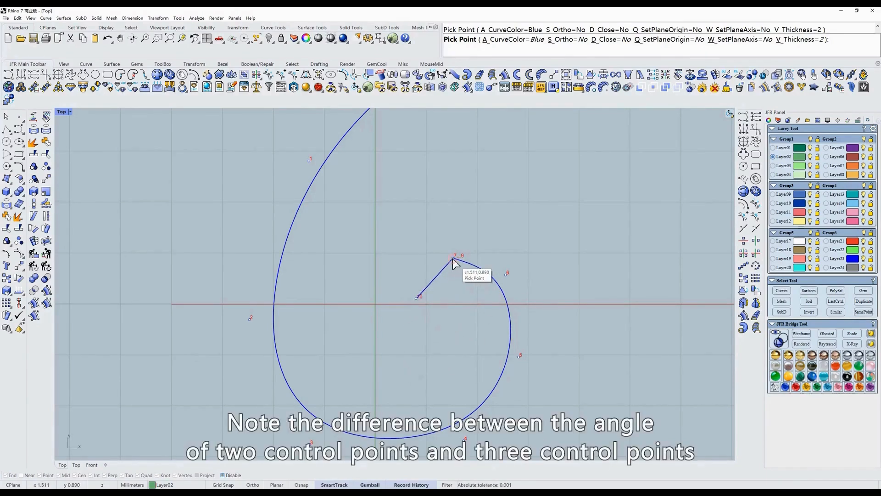
key(ctrl+z)
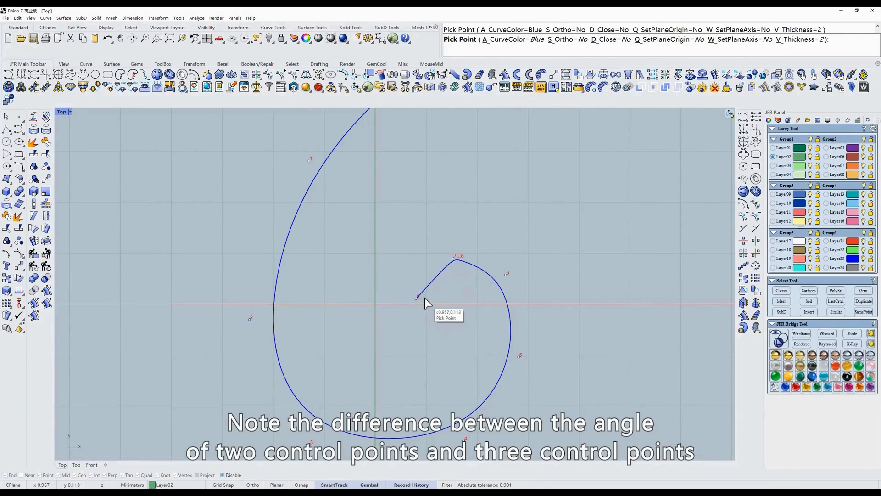
key(ctrl+z)
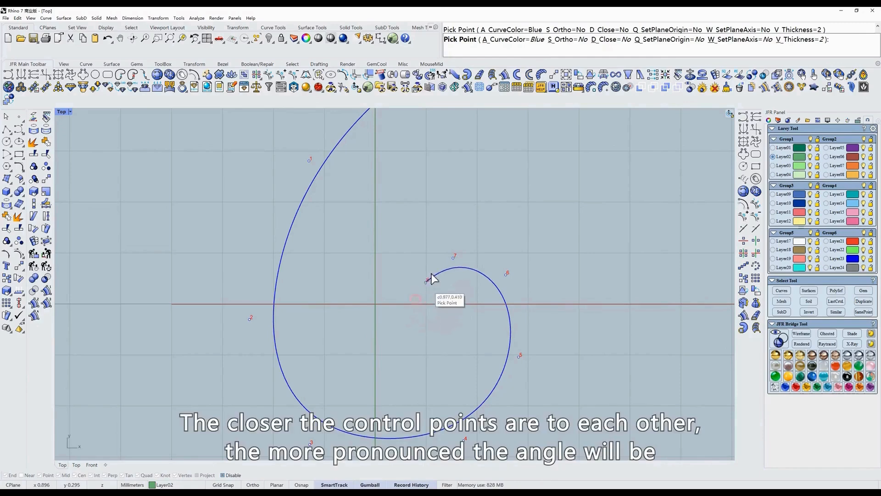
Step: Add control points forming a sharp hook tip and an inner edge that runs back up toward the curve's start point
click(456, 258)
click(470, 282)
scroll(470, 282, down, 2)
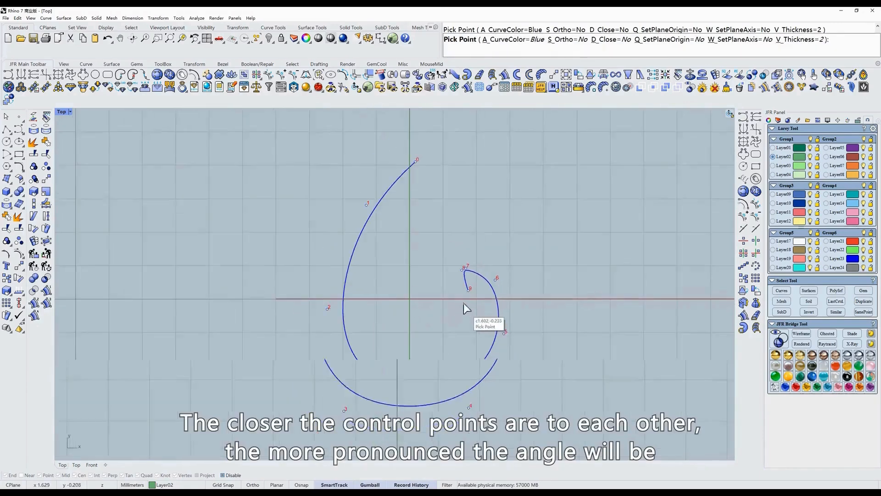
click(458, 324)
click(407, 328)
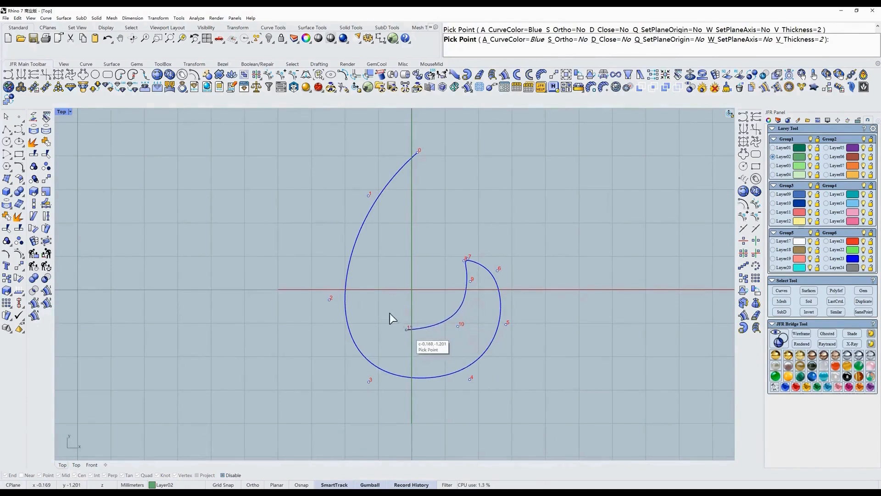
click(382, 292)
click(390, 234)
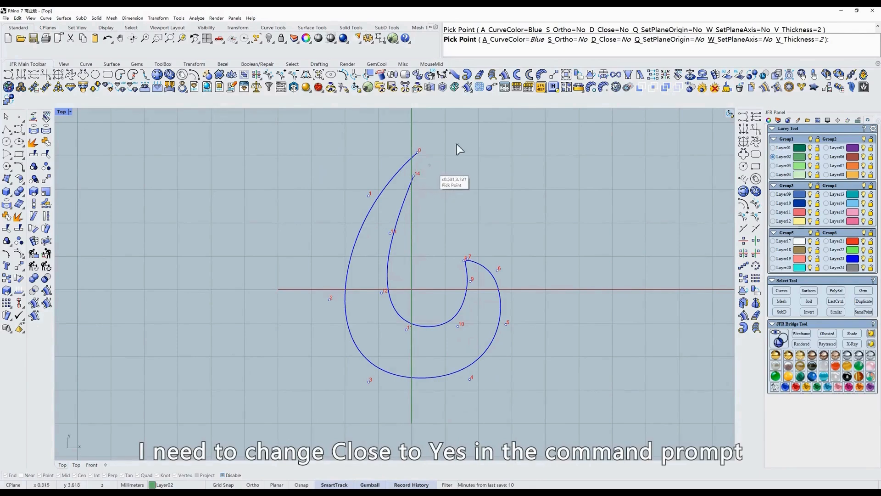
Step: Toggle the curve's Close option between Yes and No several times to compare the closed and open shapes
click(613, 40)
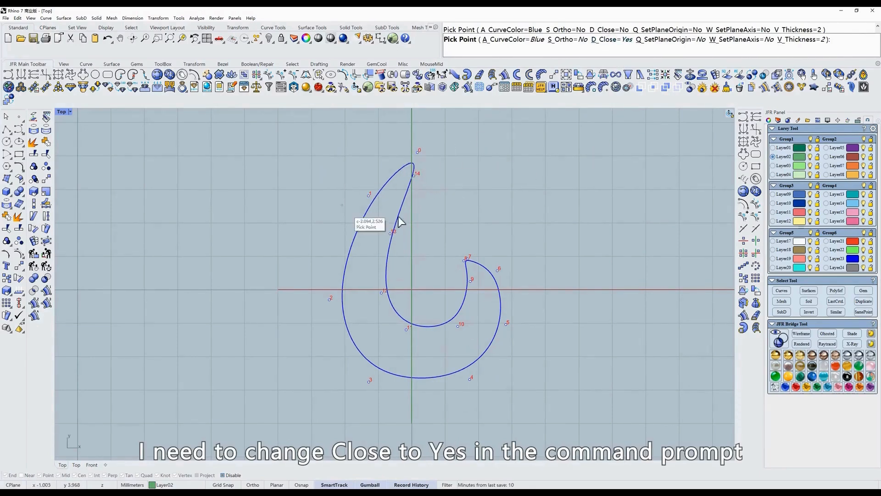
click(614, 40)
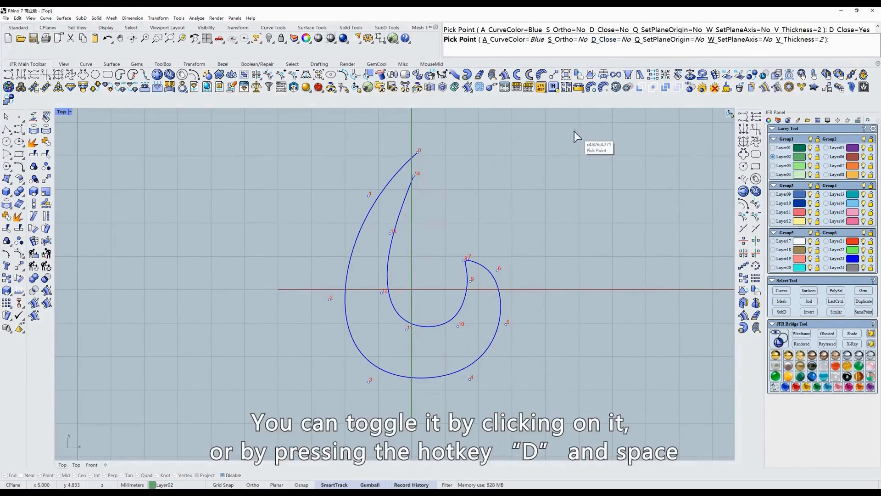
key(d)
key(space)
key(d)
key(space)
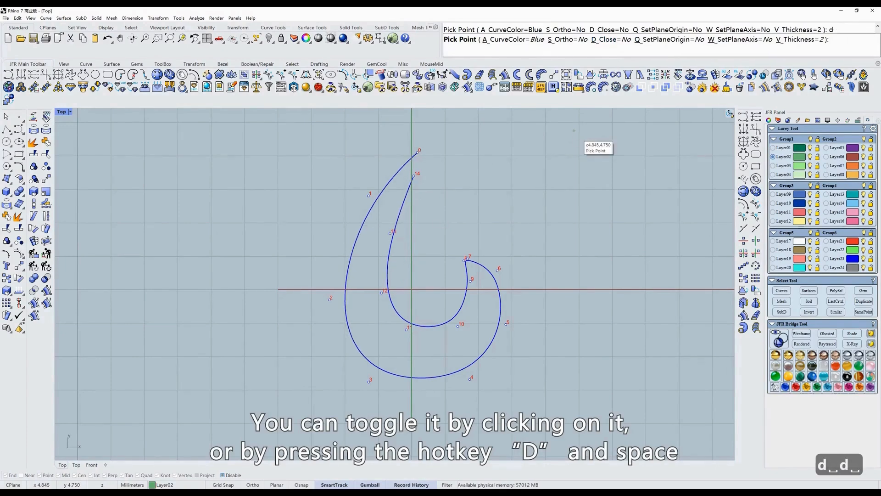
key(d)
key(space)
key(d)
key(space)
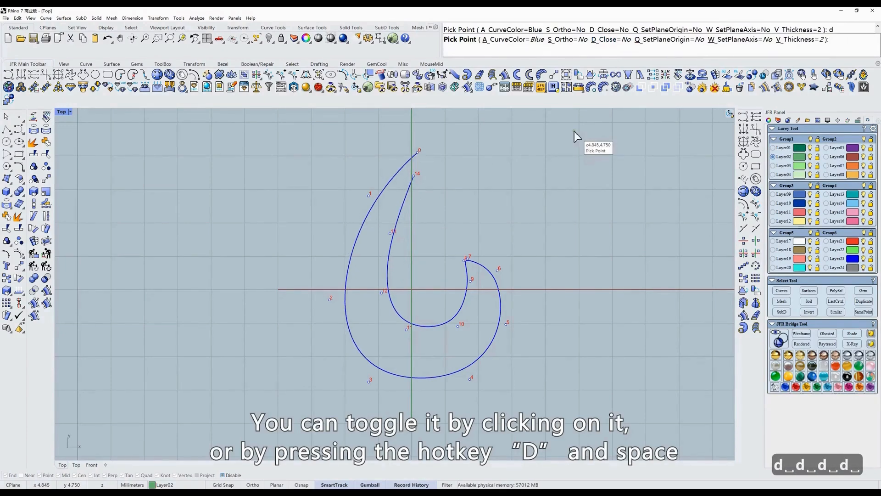
Step: Set the curve's Close option to Yes and move the last control point up near the start point to sharpen the tip
click(614, 39)
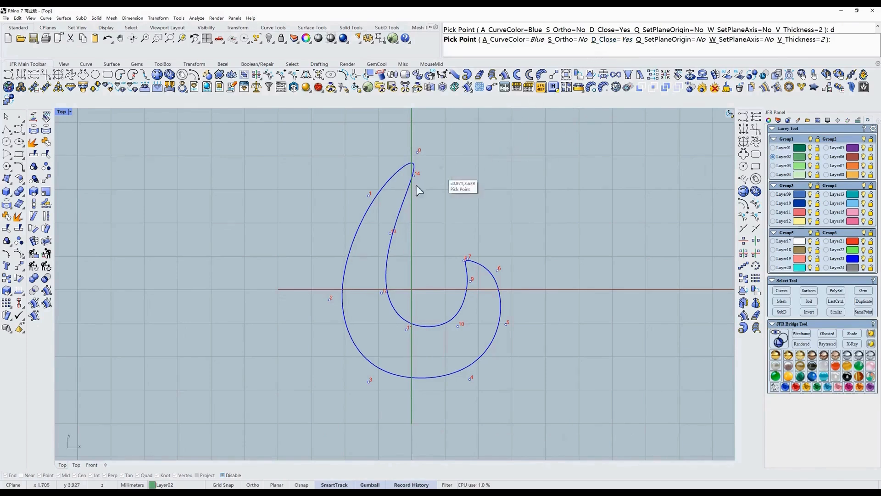
click(415, 161)
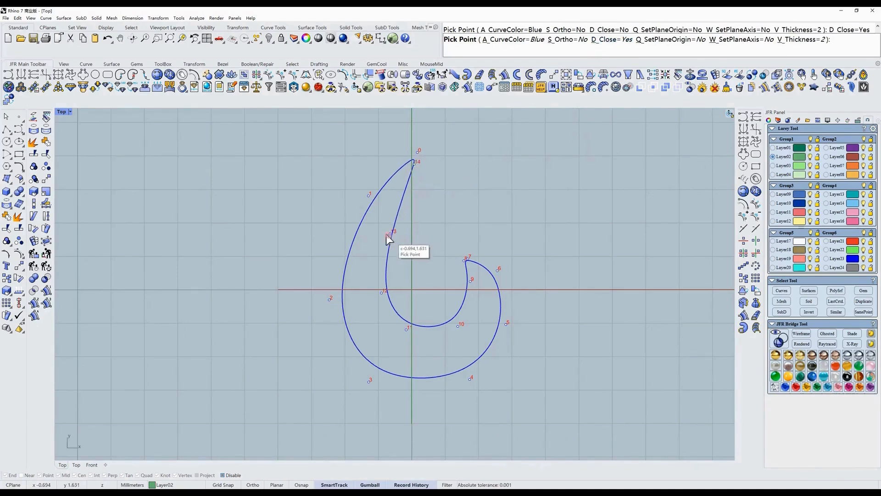
Step: Try the CurveColor options Black, White, Red and Green on the curve, then set it back to Blue
right_drag(486, 235, 456, 236)
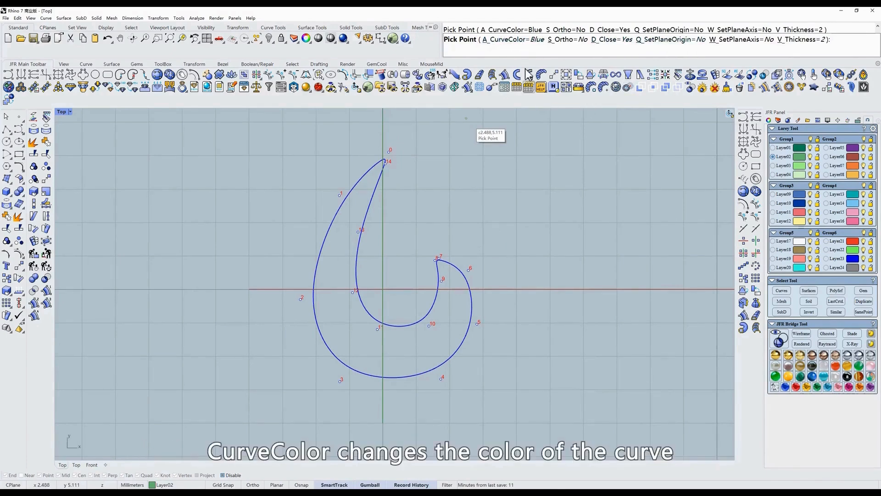
click(514, 40)
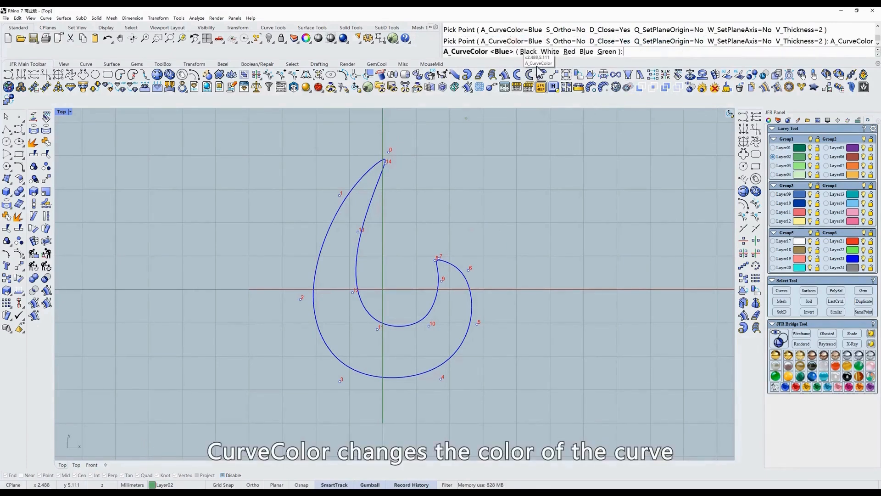
click(529, 51)
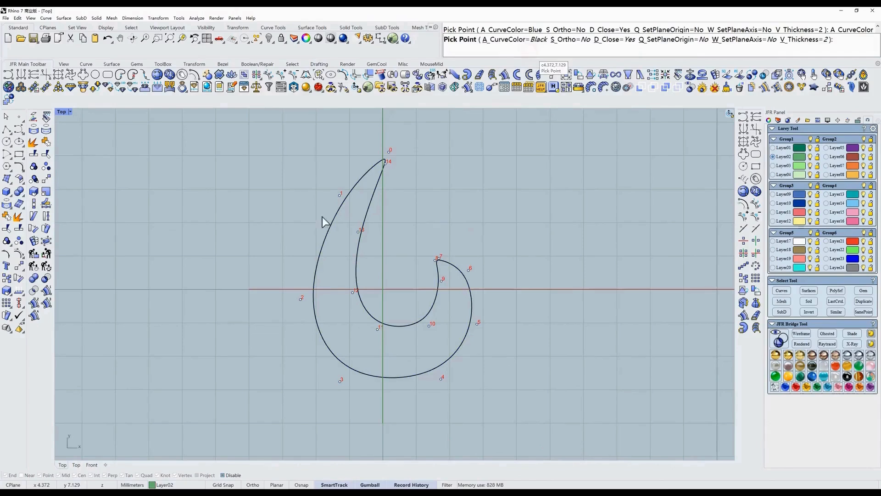
click(532, 40)
click(553, 52)
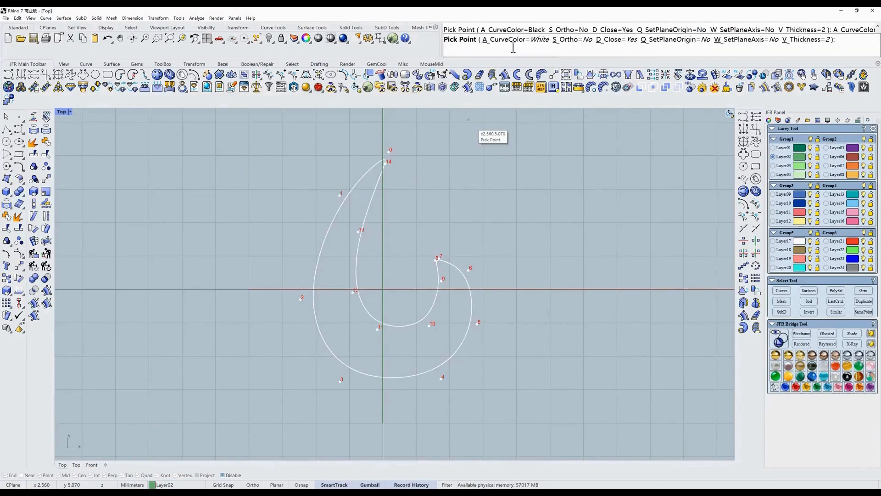
click(513, 41)
click(566, 51)
click(515, 41)
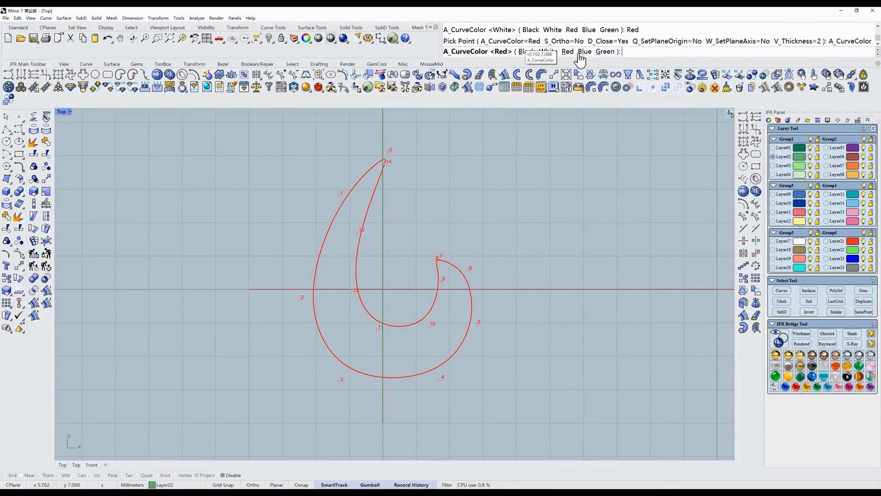
click(605, 51)
click(515, 41)
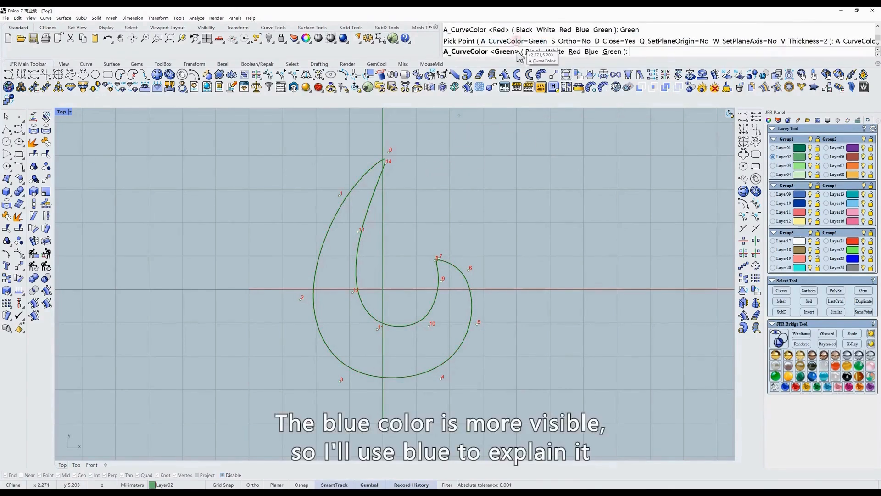
click(591, 52)
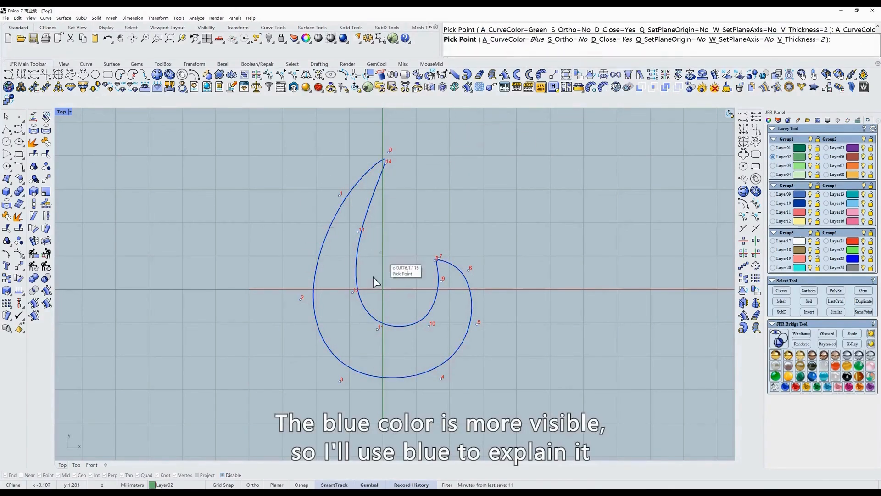
Step: Shift the control point right of the hook tip slightly inward and finish the closed curve
right_drag(396, 256, 406, 258)
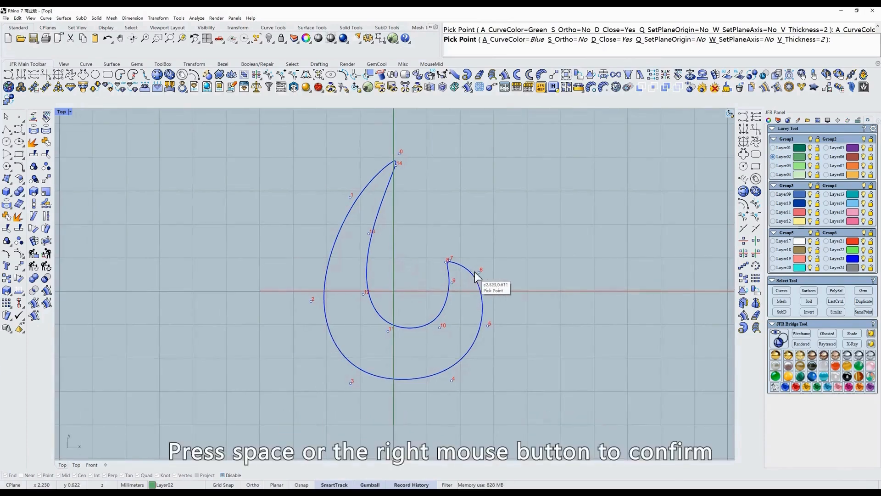
drag(478, 272, 471, 272)
key(space)
Step: Start a new curve to the right of the closed shape with Ortho off, try a freehand vertical segment, and undo its end point
right_drag(484, 201, 397, 199)
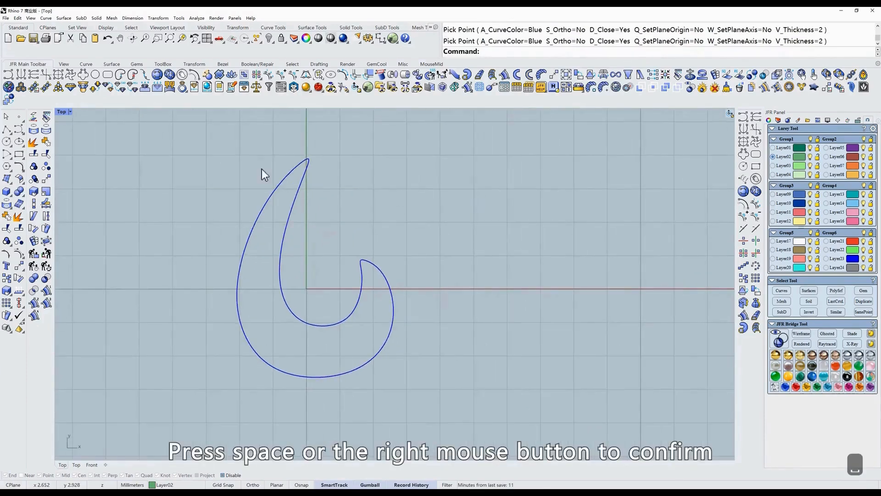
click(9, 76)
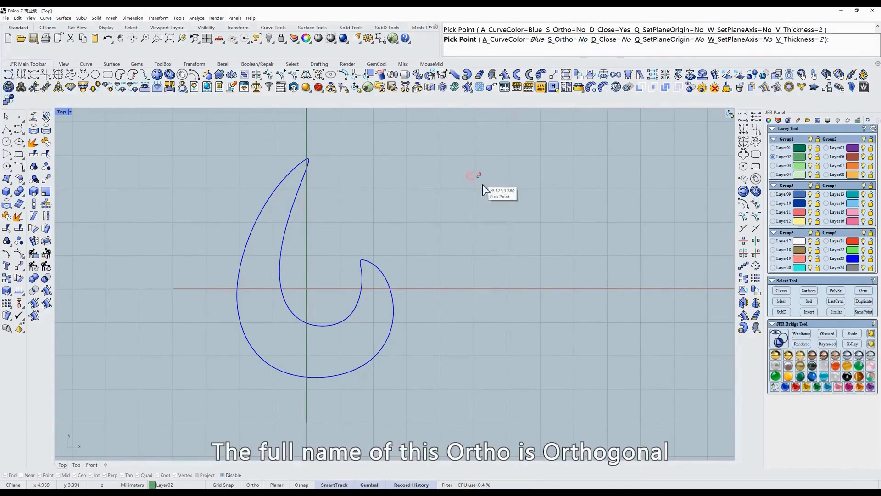
click(487, 168)
click(487, 260)
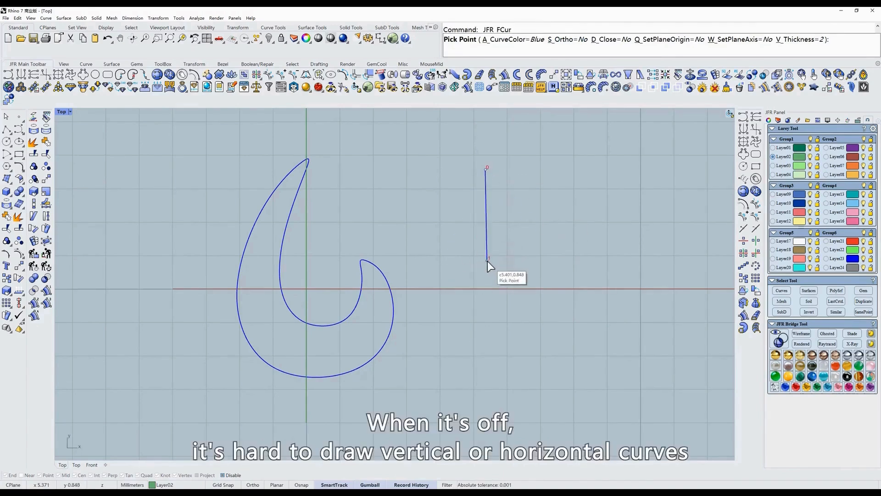
drag(487, 261, 469, 264)
key(ctrl+z)
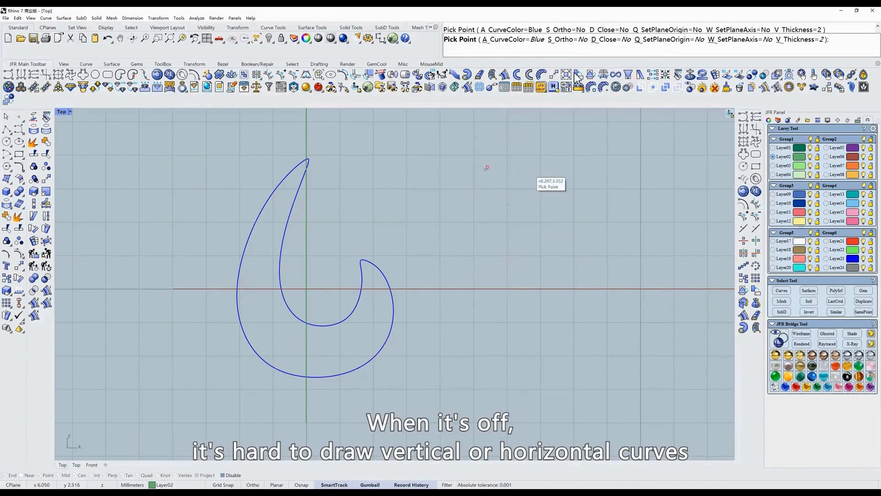
Step: Turn Ortho on and draw a stepped curve with a vertical segment, a horizontal segment and another vertical segment
click(568, 45)
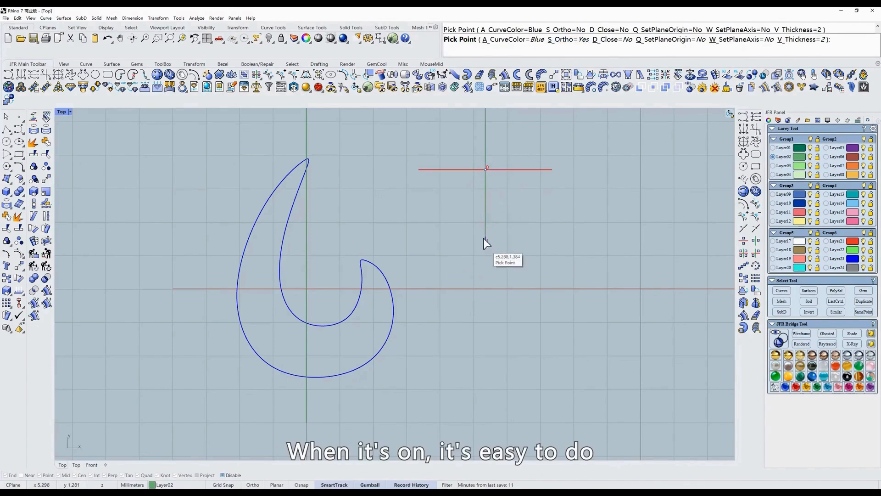
click(486, 225)
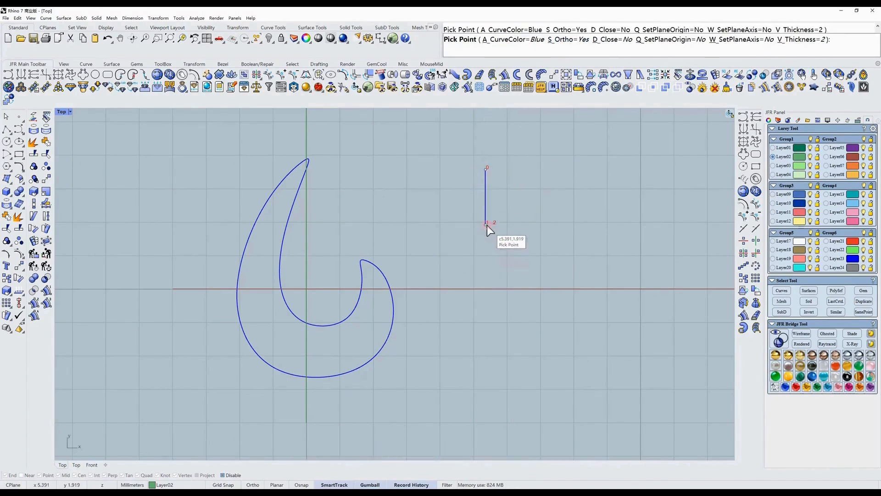
click(547, 223)
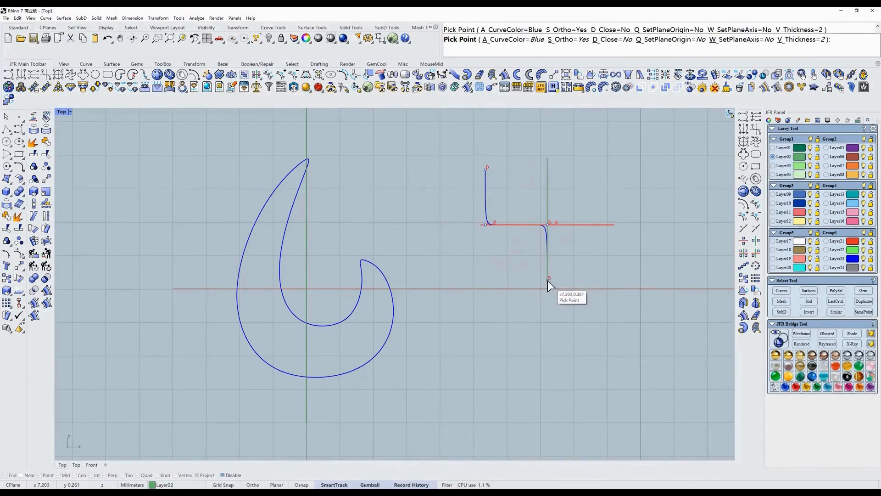
click(547, 279)
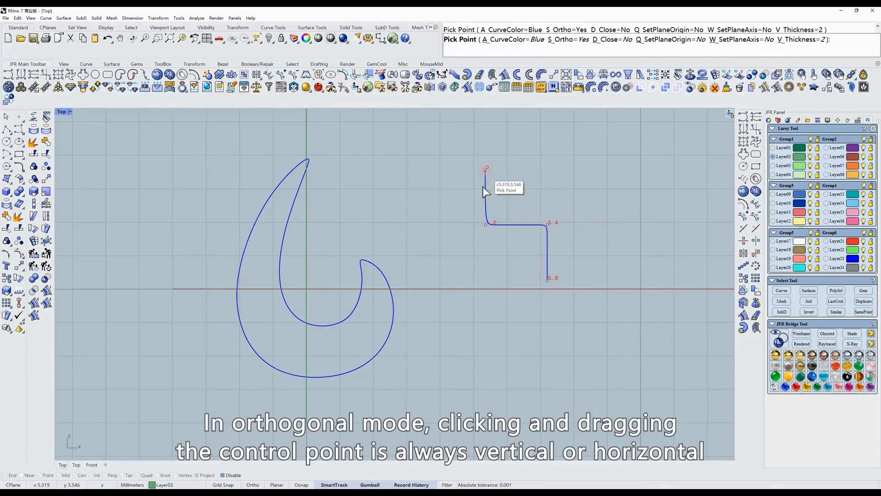
Step: Move the stepped curve's start point straight down, extend it horizontally left and vertically up, and toggle Ortho off and on
drag(483, 187, 480, 285)
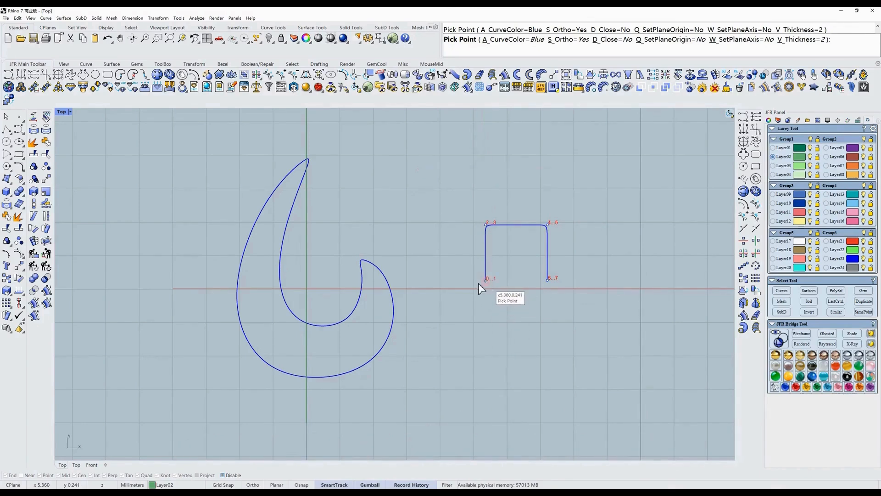
click(430, 280)
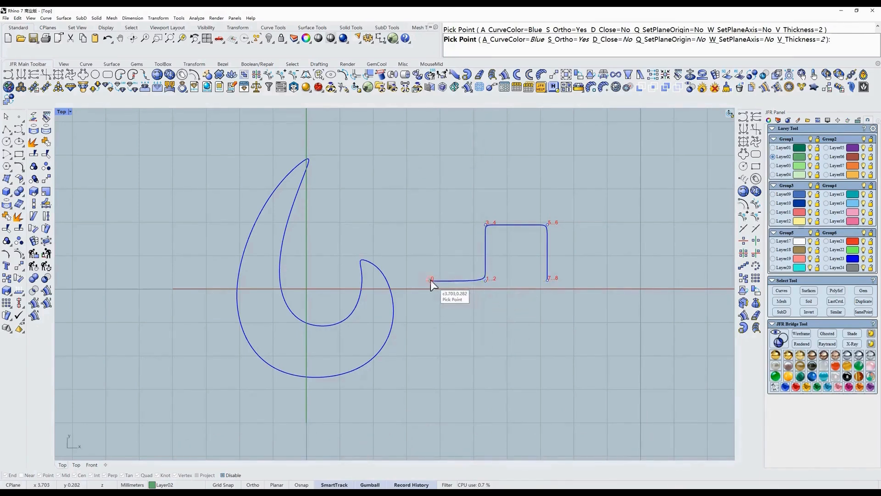
click(432, 227)
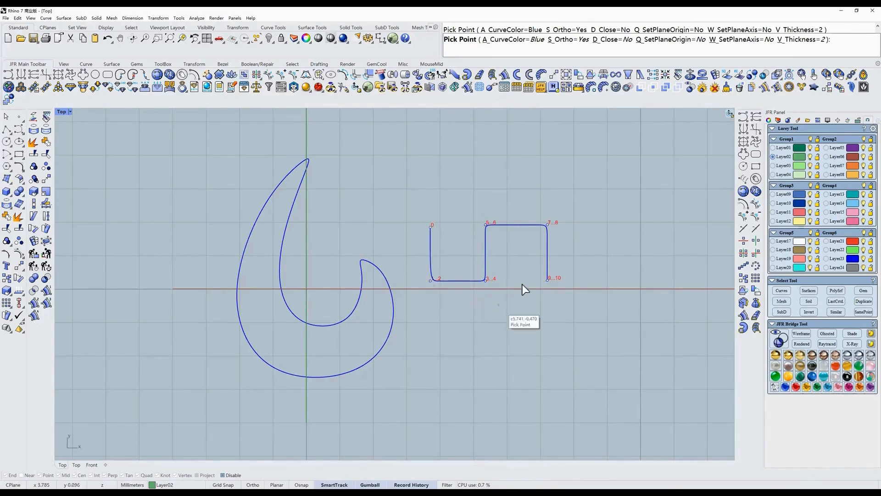
click(568, 40)
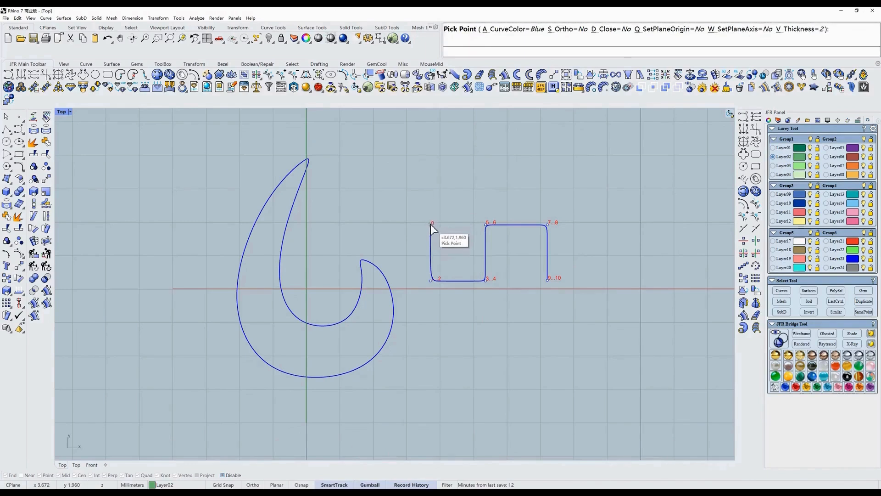
click(579, 39)
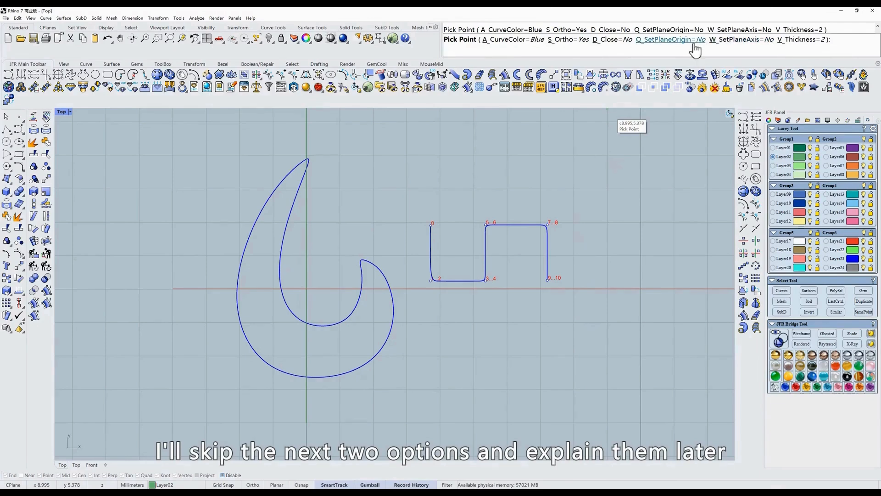
Step: Try curve Thickness values of 5 and 1, then set it back to 2 and finish the stepped curve
right_drag(618, 185, 555, 188)
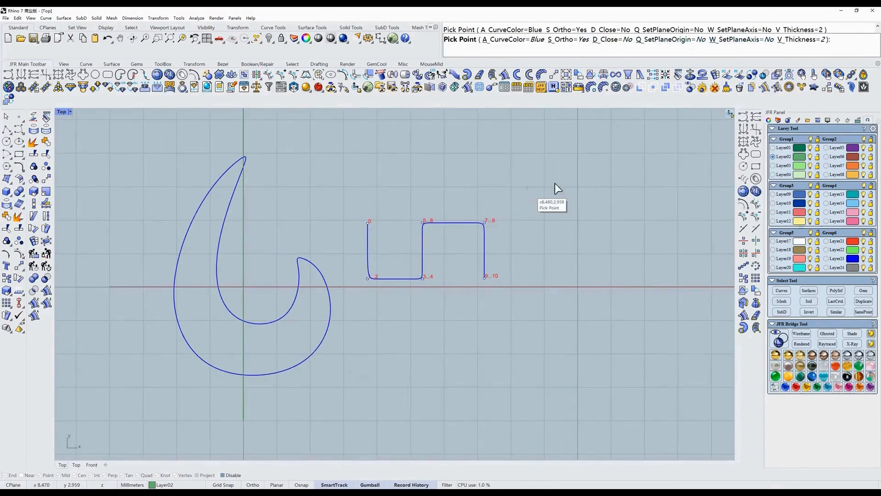
click(801, 39)
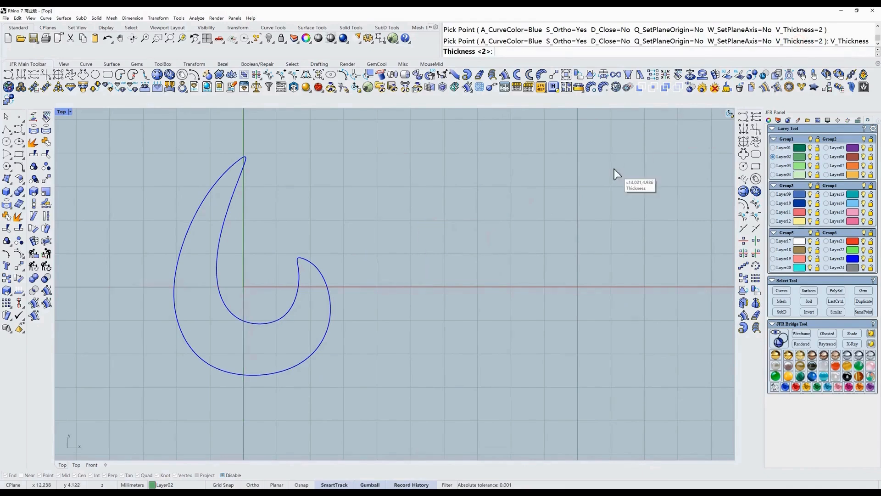
text(5)
key(space)
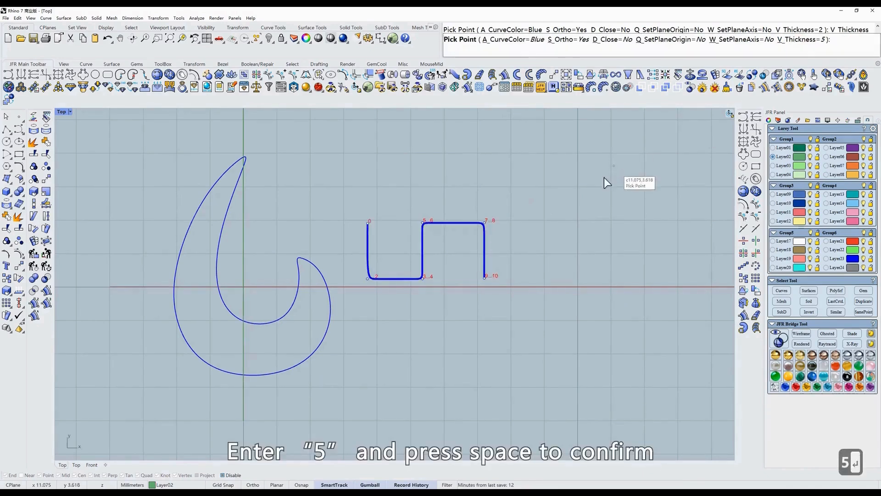
click(801, 40)
text(1)
key(Return)
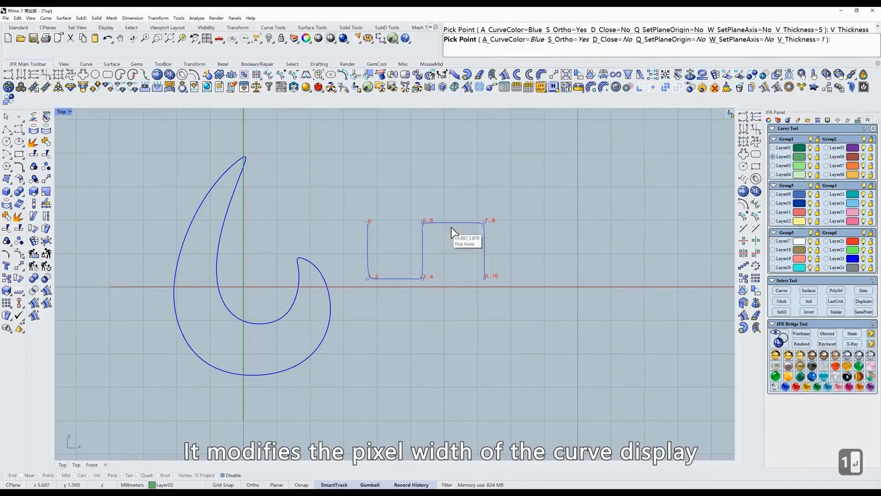
click(801, 39)
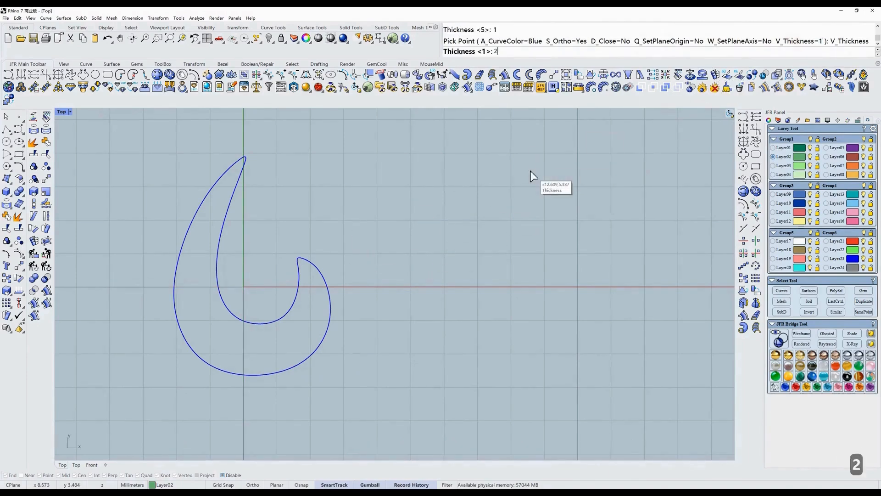
key(Return)
right_drag(456, 249, 495, 252)
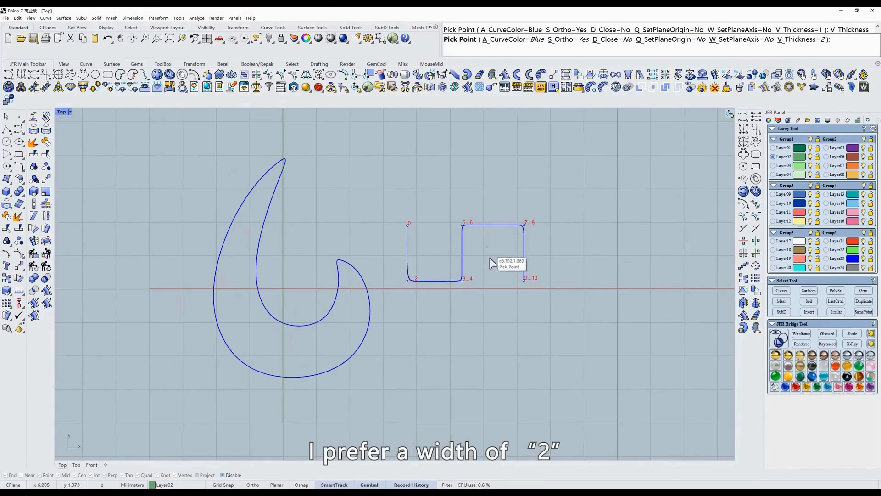
right_click(499, 271)
Step: Reopen the closed hook curve with JFR_EFCur and move control point 1 slightly down and outward
right_drag(359, 263, 423, 263)
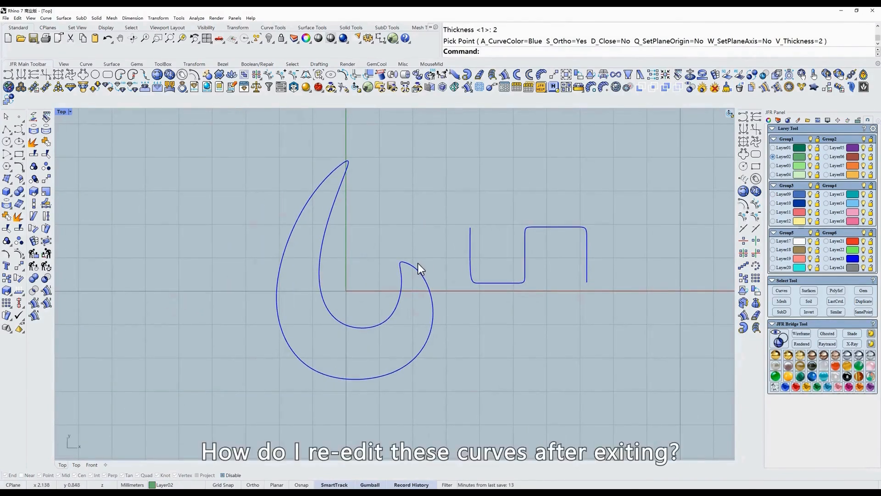
right_drag(426, 287, 437, 289)
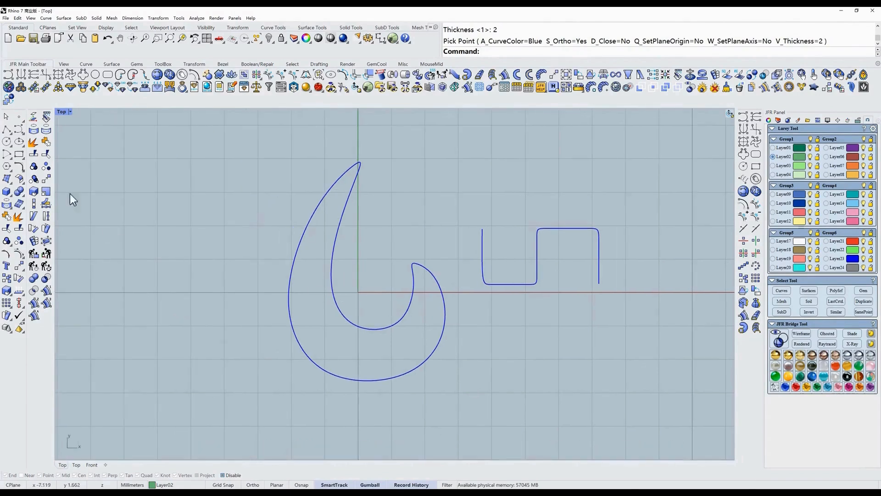
right_click(9, 78)
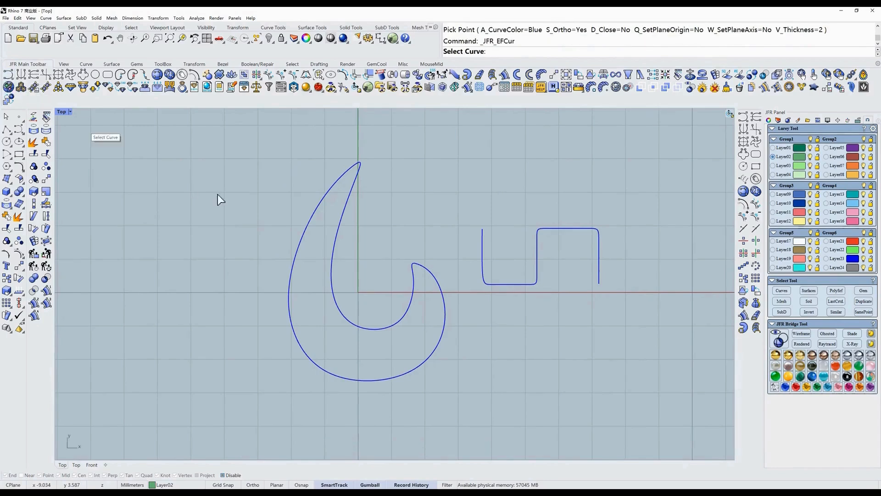
click(317, 214)
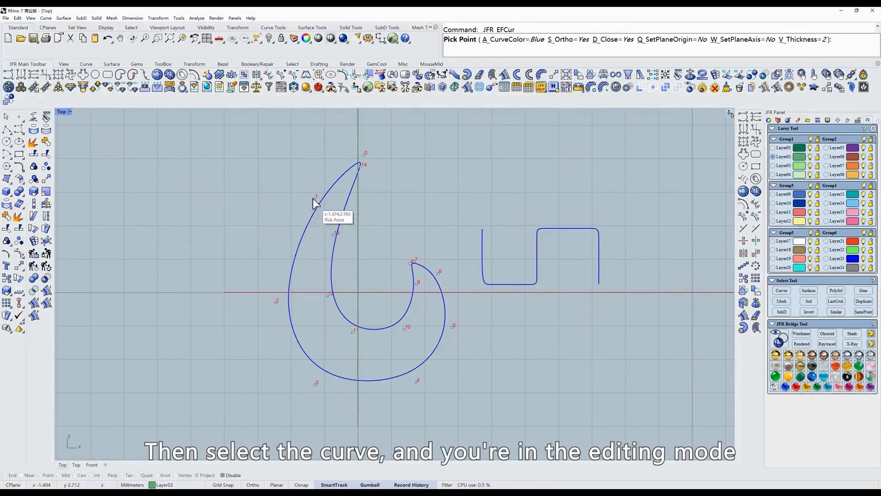
mouse_move(314, 198)
mouse_down()
mouse_move(308, 216)
mouse_move(316, 198)
mouse_move(299, 212)
mouse_move(308, 211)
mouse_up()
Step: Turn Ortho off, switch editing to the stepped curve and back to the hook curve, and finish editing
click(568, 40)
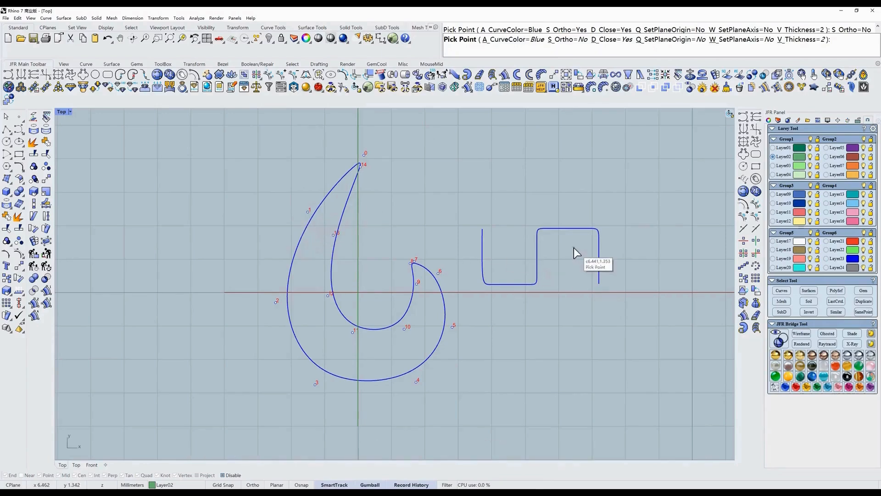
shift+click(538, 235)
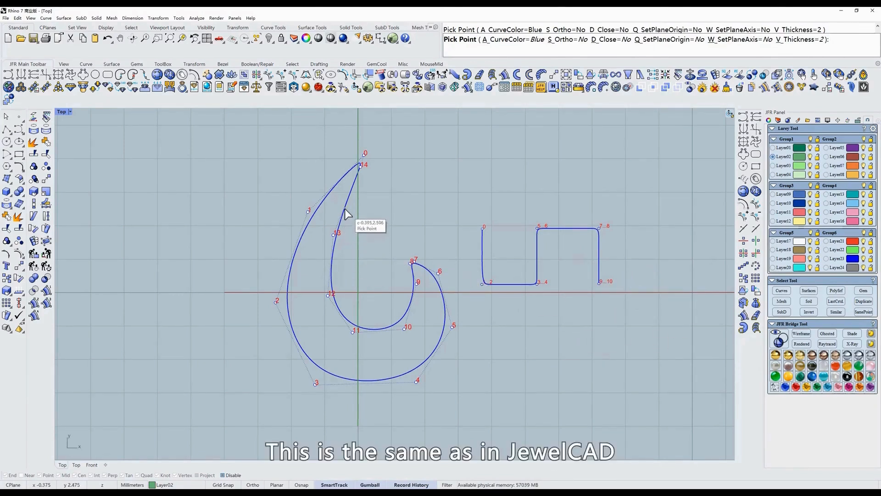
text(d)
key(Return)
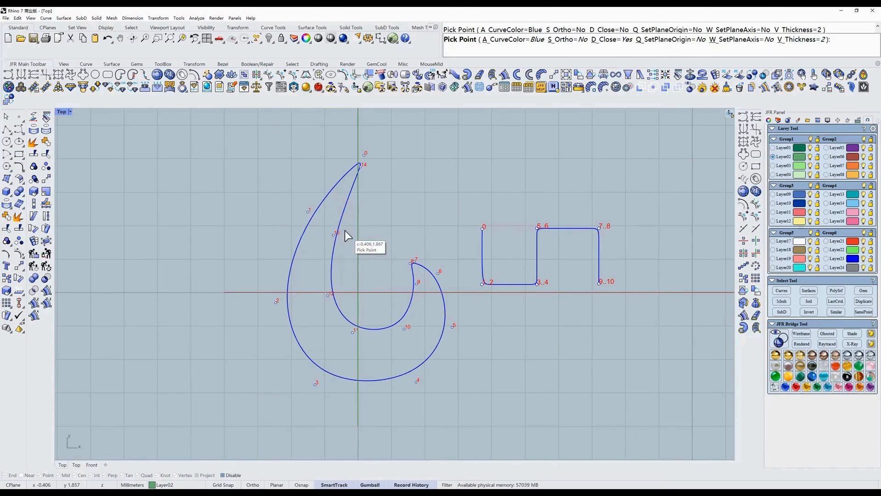
key(Return)
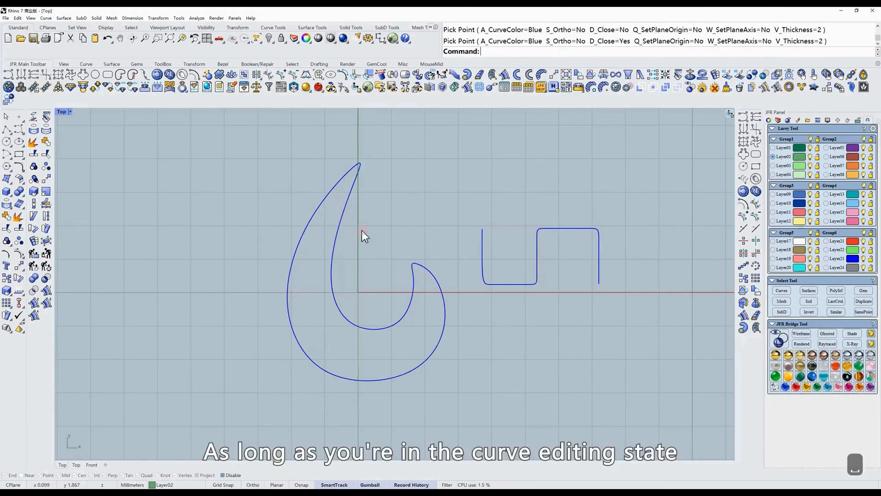
Step: Restart the curve tool, pick up the hook curve to nudge control point 1, and switch editing to the stepped curve
click(8, 74)
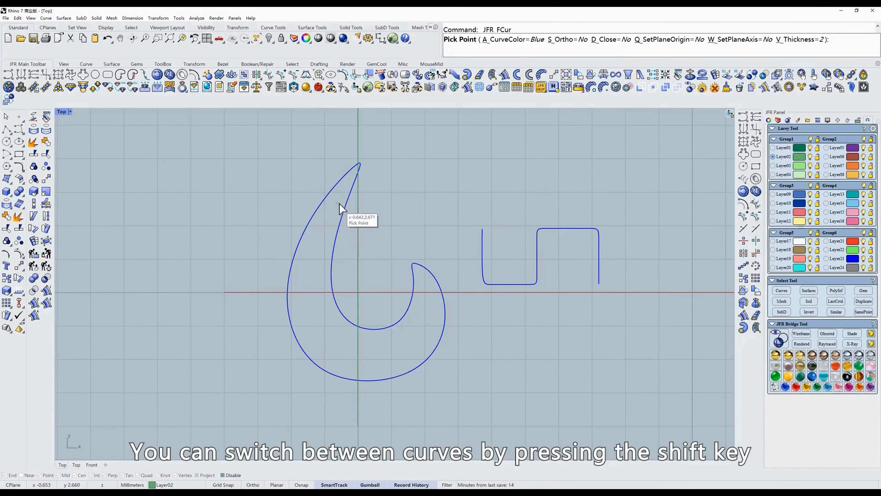
key(shift)
drag(308, 210, 307, 213)
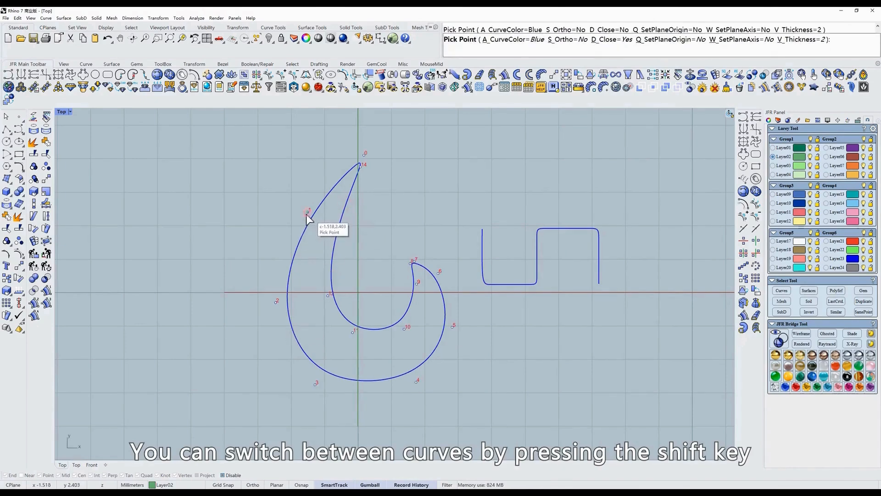
click(484, 245)
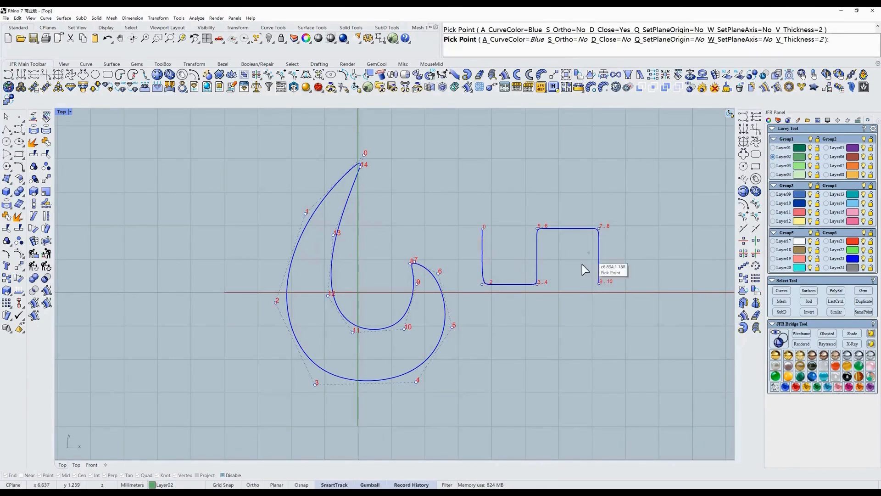
Step: Start a new curve within the same command and draw an open spiral hook of eight control points right of the stepped curve
right_drag(572, 254, 454, 265)
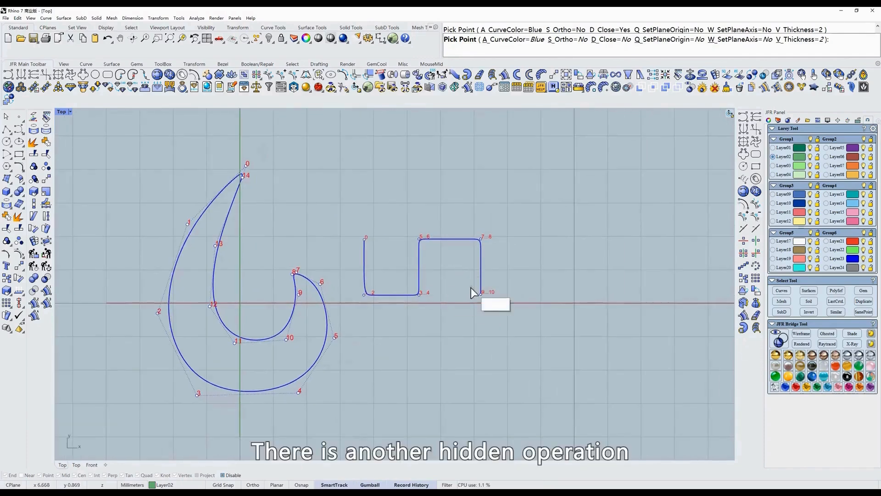
right_drag(552, 258, 517, 258)
scroll(511, 258, down, 2)
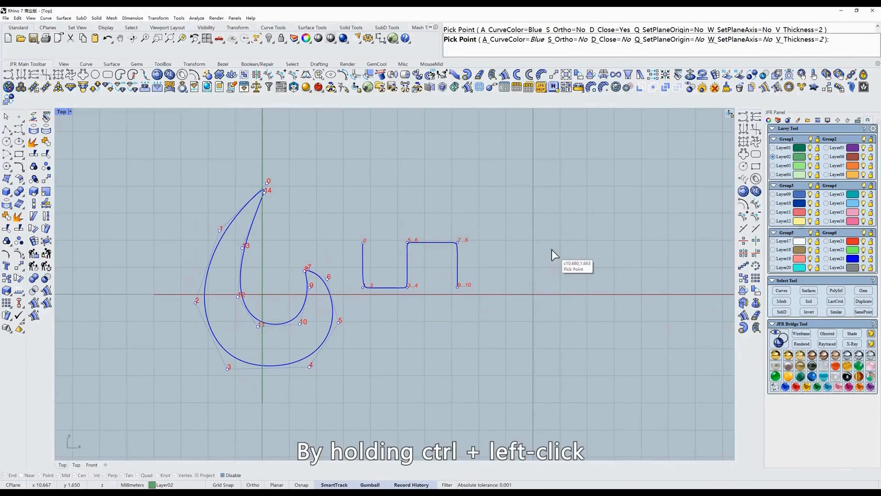
ctrl+click(540, 229)
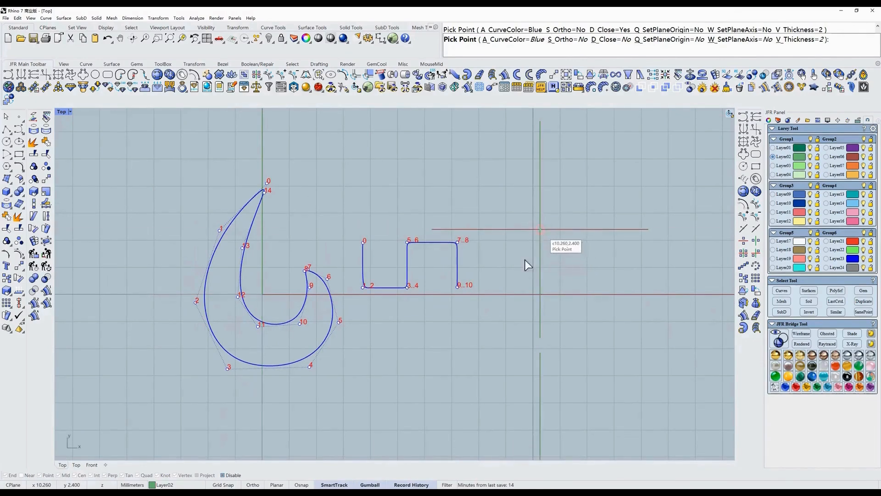
click(552, 217)
click(528, 240)
click(524, 250)
click(518, 303)
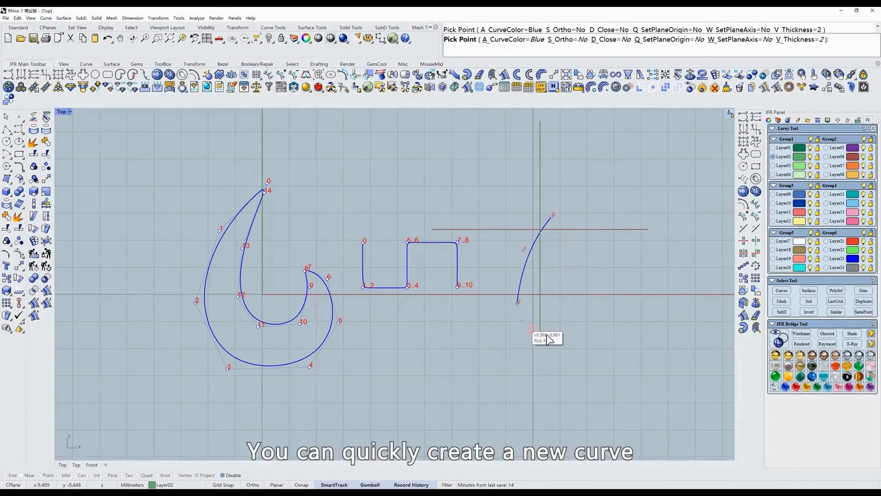
click(544, 332)
click(574, 332)
click(612, 285)
click(576, 271)
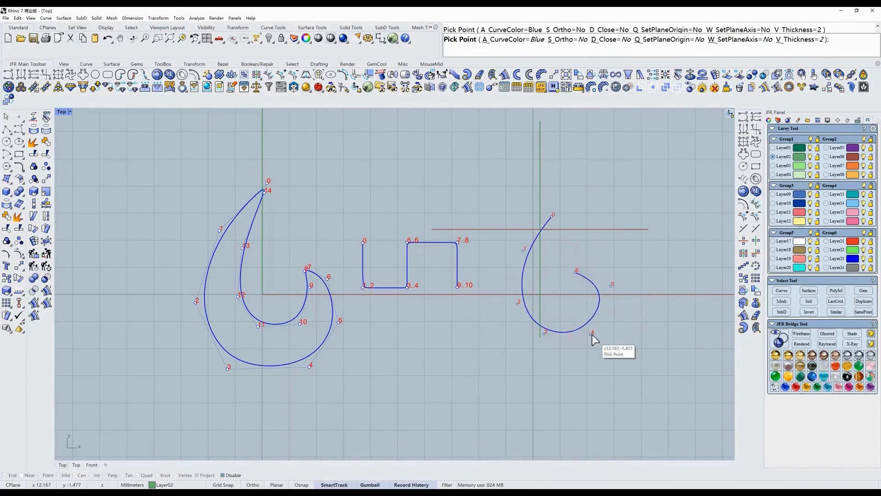
click(560, 286)
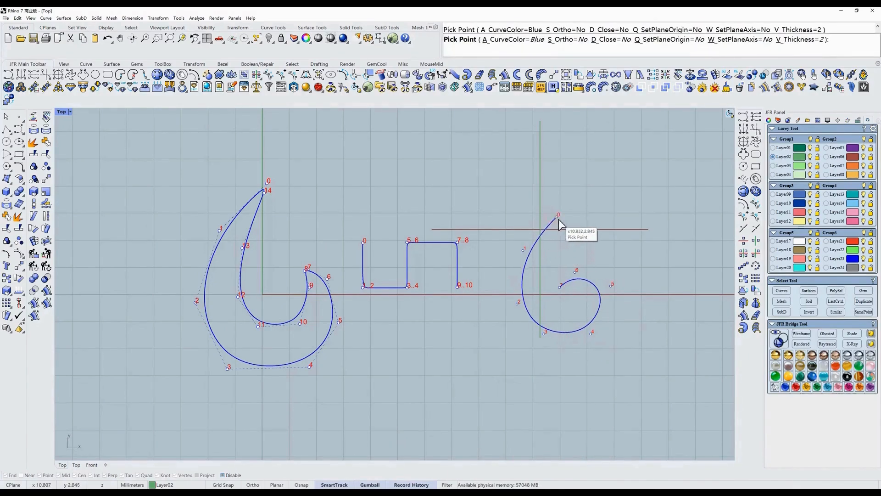
Step: Draw a second spiral curve of eight control points above and right of the first spiral, then switch editing back to the first spiral
right_drag(605, 236, 553, 260)
click(556, 193)
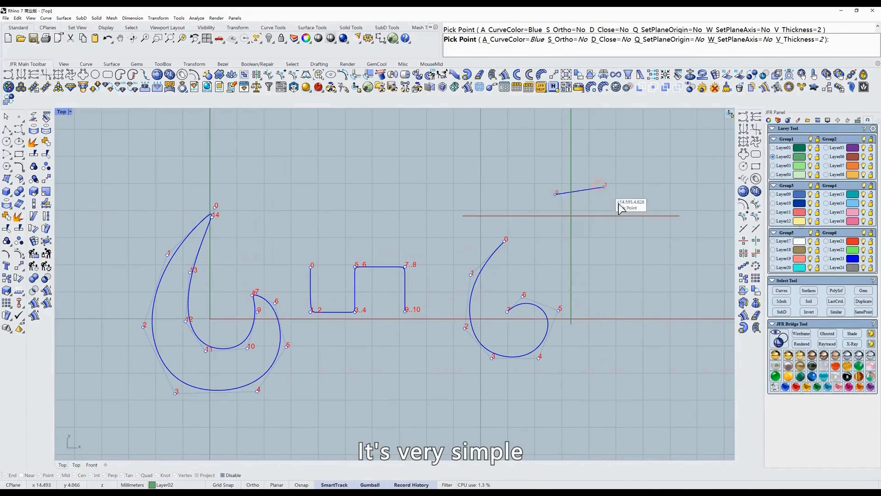
click(603, 186)
click(624, 248)
click(590, 283)
click(542, 271)
click(548, 237)
click(575, 233)
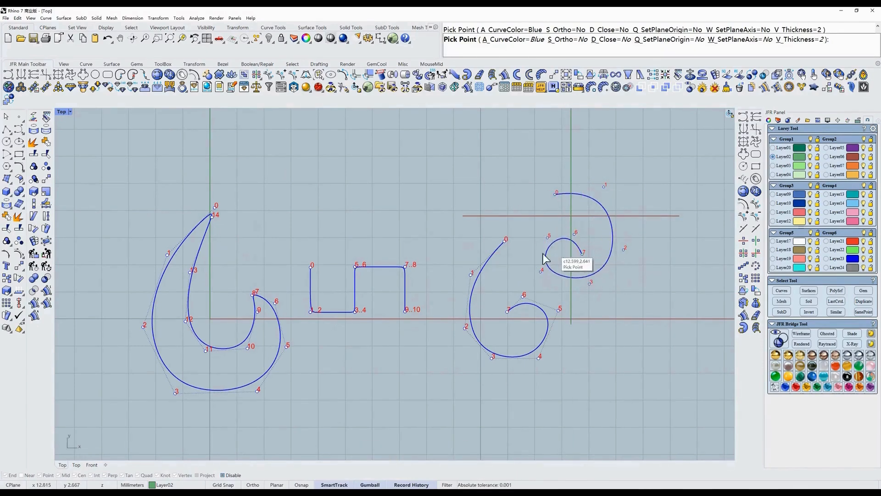
shift+click(471, 275)
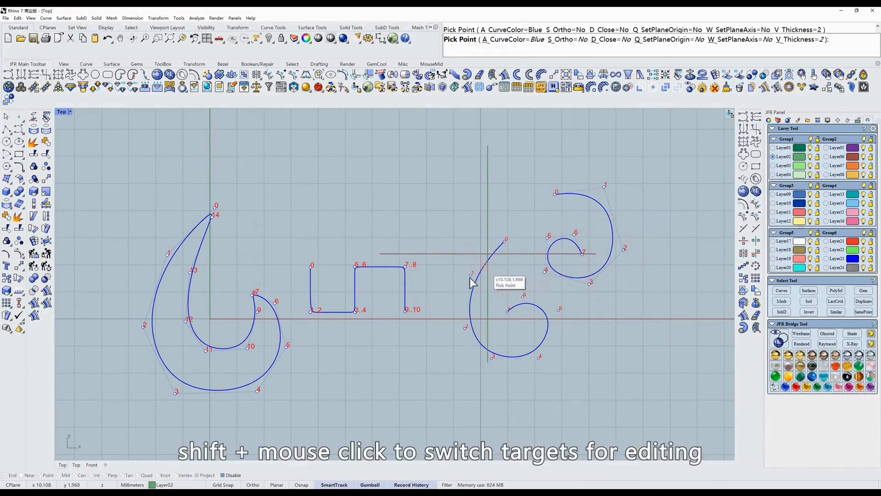
Step: Extend the start of the first spiral with five control points arching up and over to the left
click(476, 213)
click(437, 211)
click(428, 248)
drag(427, 248, 430, 230)
drag(436, 210, 494, 250)
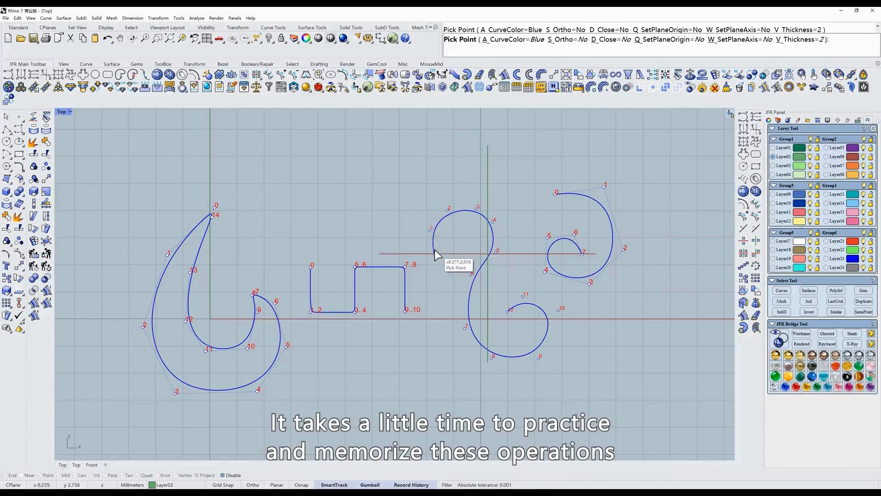
Step: Remove the three outermost points from the extended end and nudge the curve's control point 2
click(430, 230)
click(448, 210)
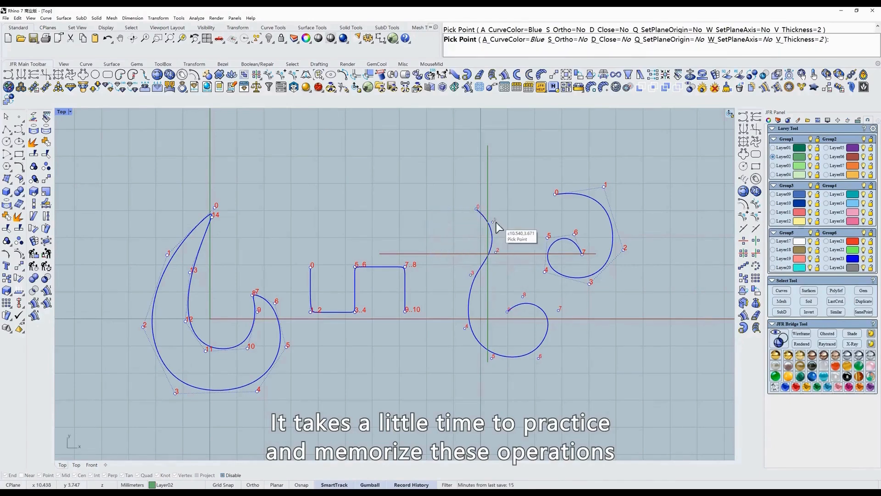
drag(496, 252, 502, 249)
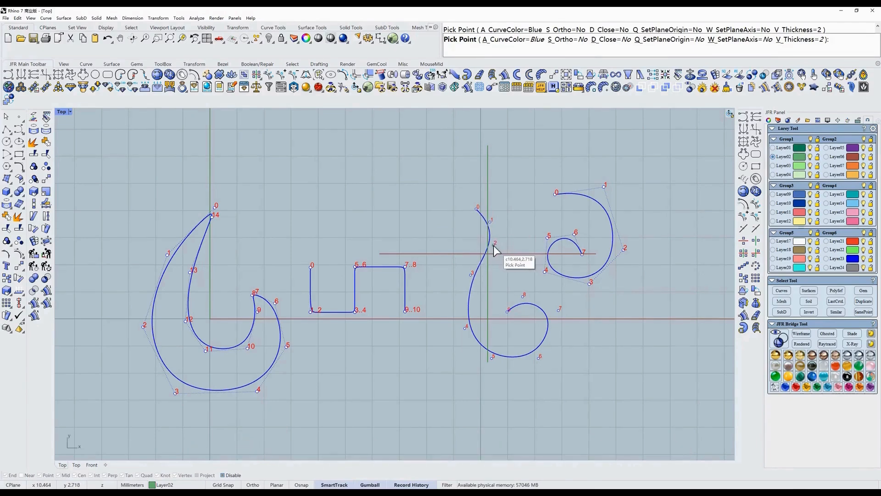
Step: Finish editing and delete all four curves
key(Escape)
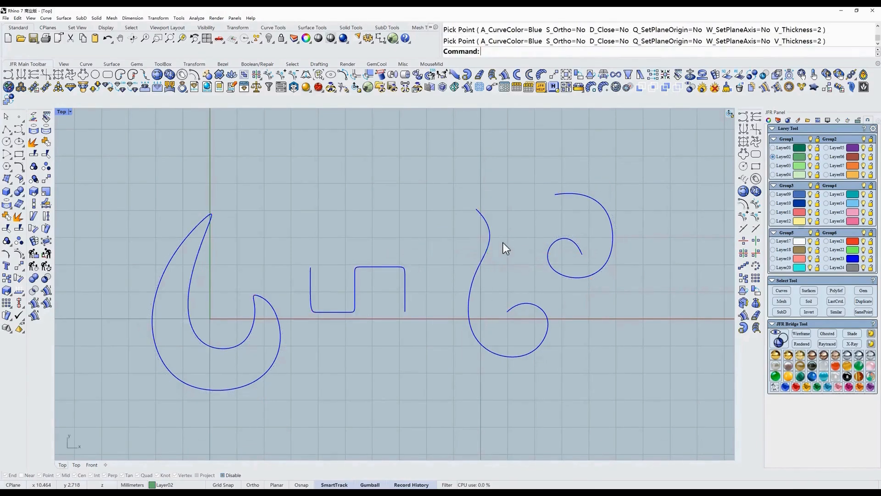
drag(610, 171, 172, 409)
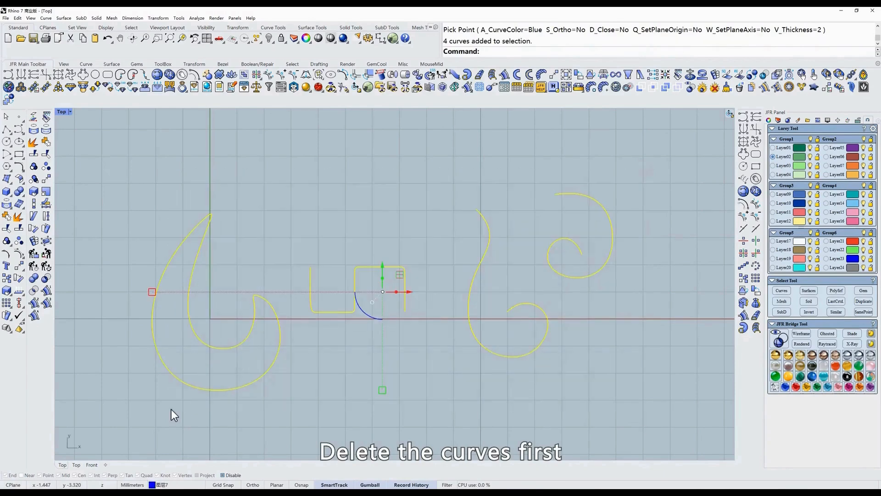
key(Delete)
Step: Use Vertical Mirror Curve to draw an open leaf shape of ten control points symmetric about the Y axis
right_drag(336, 296, 529, 252)
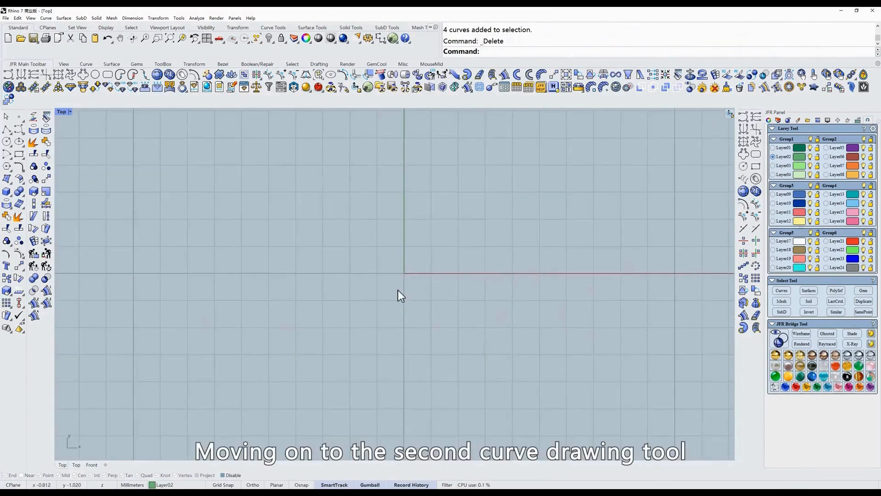
scroll(420, 287, up, 2)
right_drag(445, 293, 439, 314)
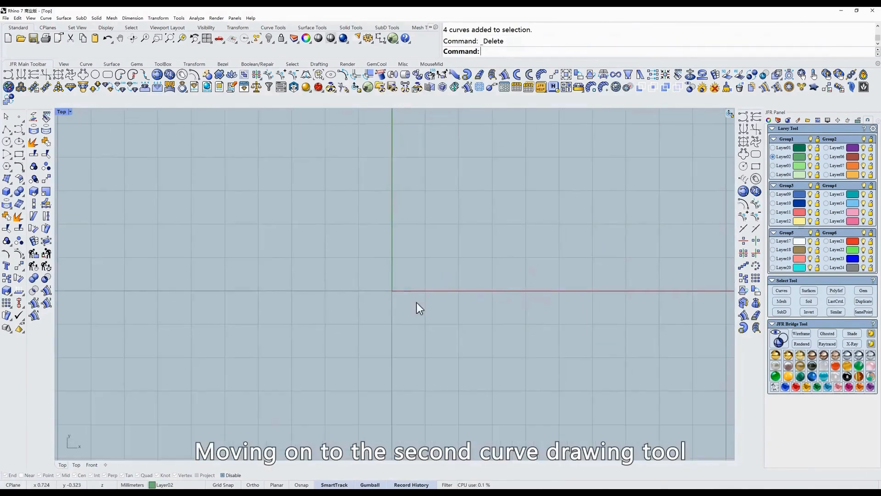
click(25, 76)
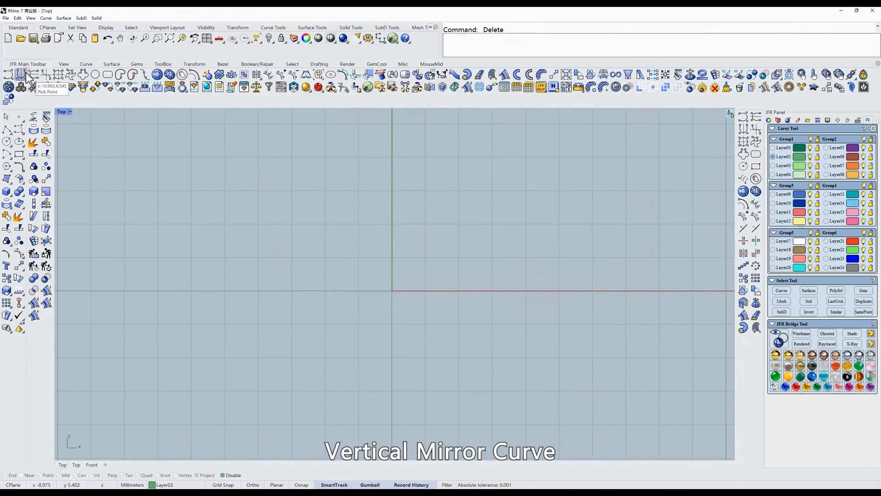
click(387, 194)
click(365, 222)
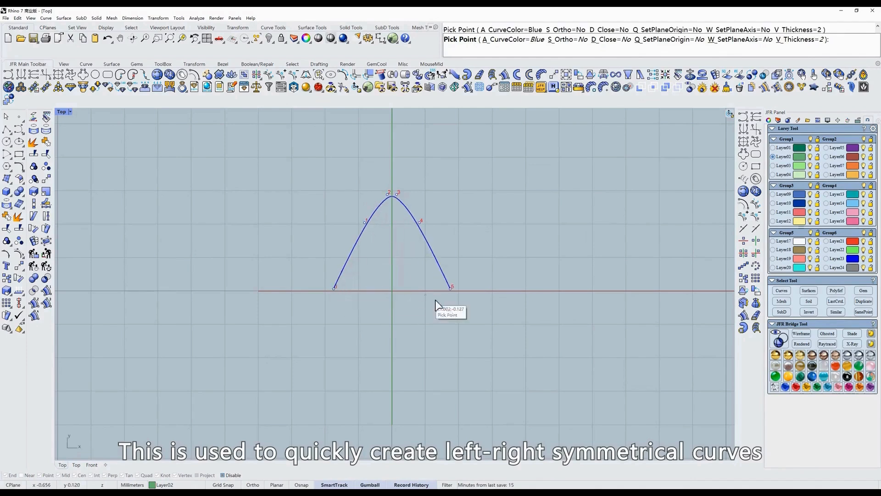
click(451, 287)
click(442, 338)
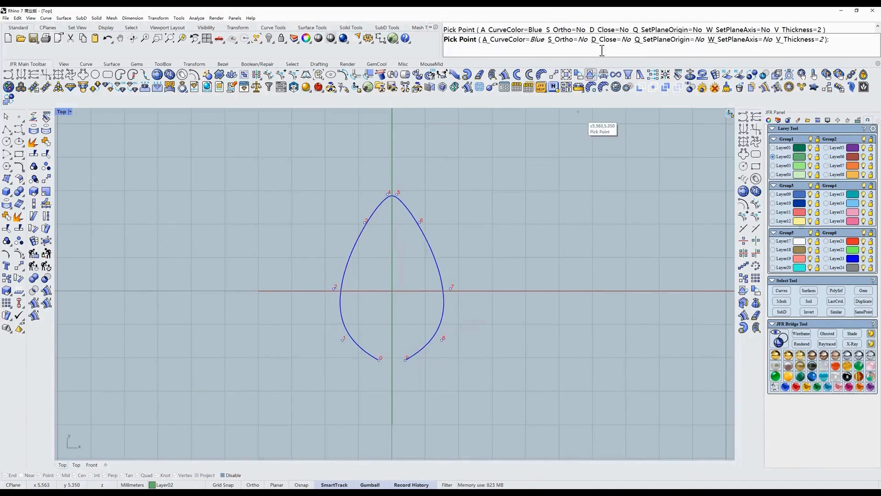
Step: Turn the Close option on and adjust the mirrored control points into a teardrop with a sharp upper tip
click(614, 39)
drag(412, 359, 412, 360)
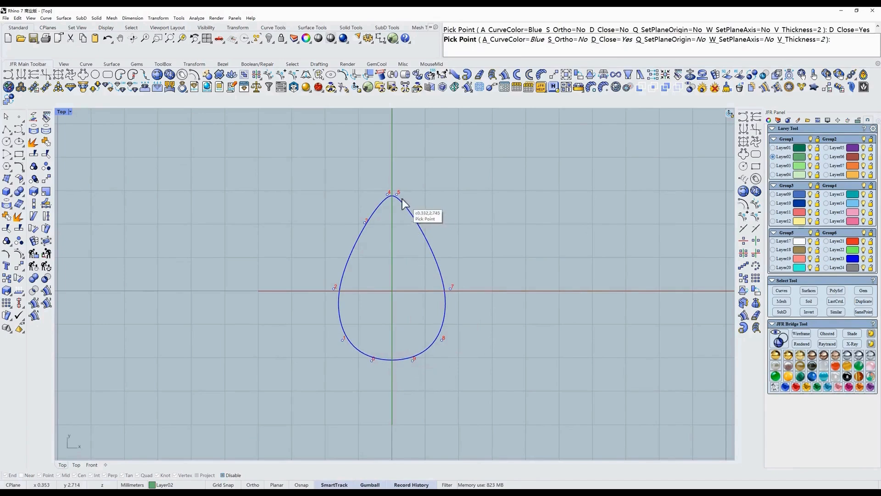
drag(400, 198, 420, 236)
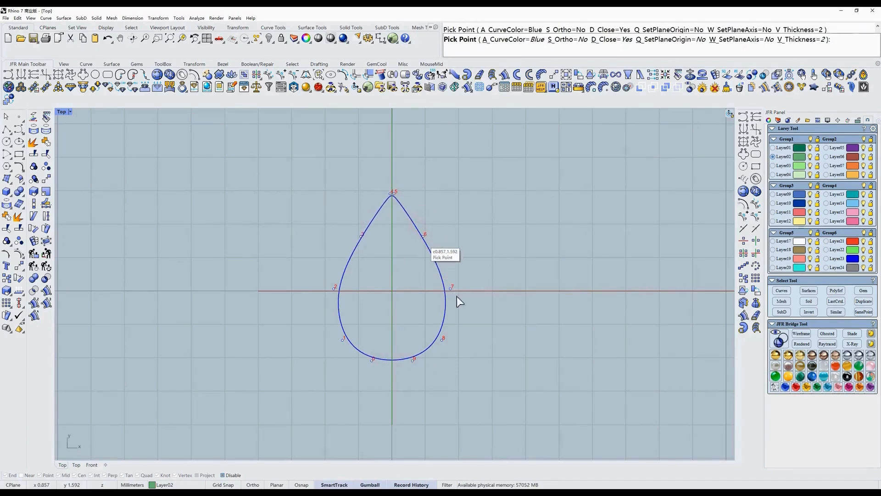
drag(443, 339, 446, 334)
drag(449, 289, 448, 288)
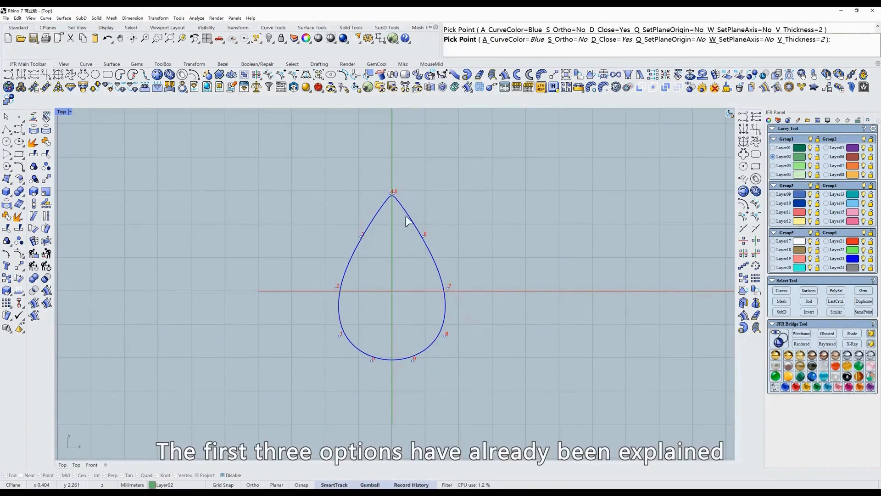
Step: Use SetPlaneOrigin to move the teardrop and its symmetry center to a spot above and right of the world origin
right_drag(406, 218, 376, 221)
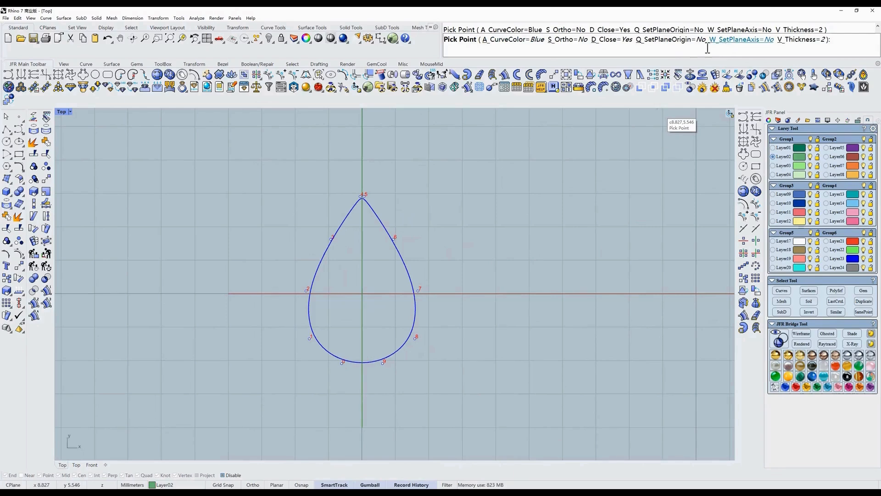
click(673, 40)
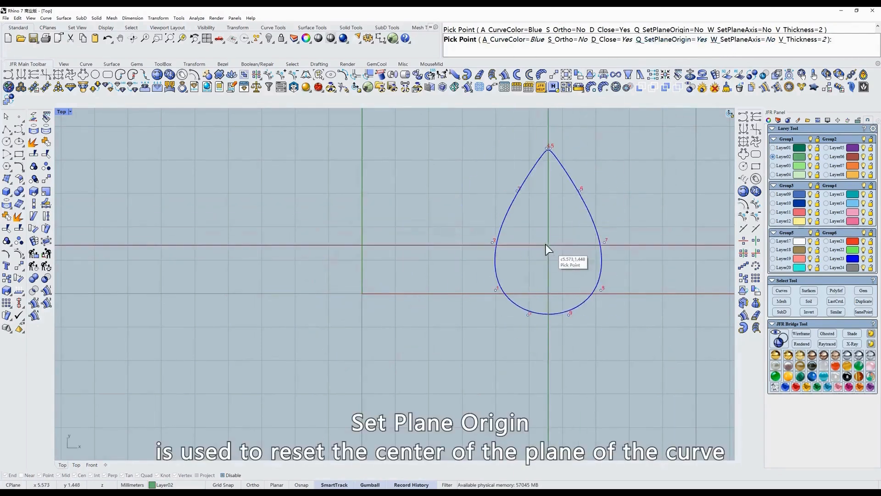
scroll(505, 284, down, 4)
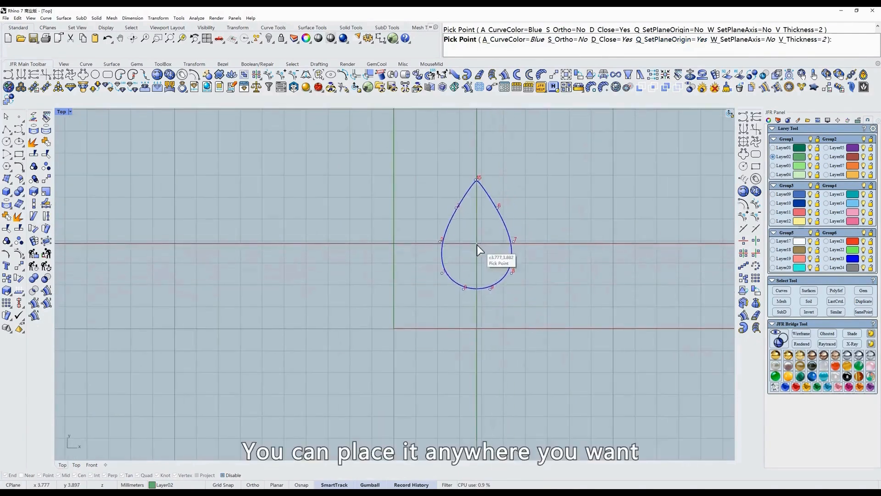
click(468, 252)
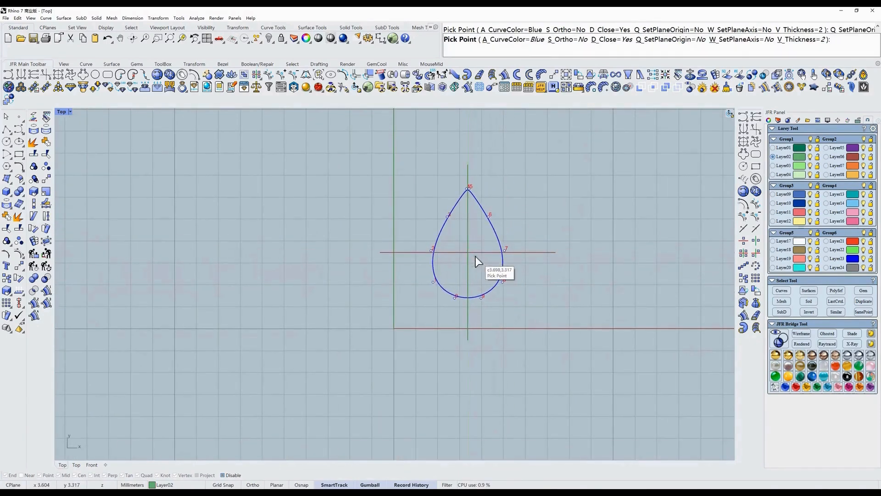
Step: Reshape the moved teardrop symmetrically, adjusting its upper side points and giving it a pointed lower tip
key(ctrl+z)
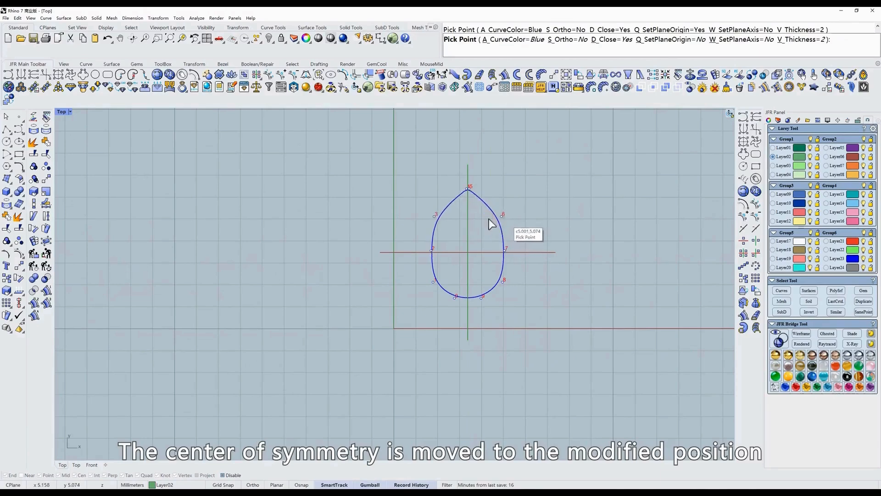
click(489, 213)
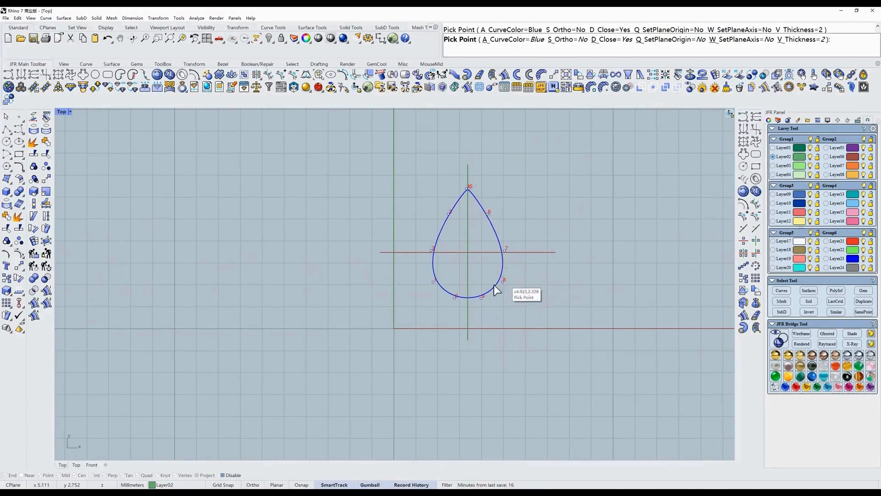
drag(472, 316, 503, 278)
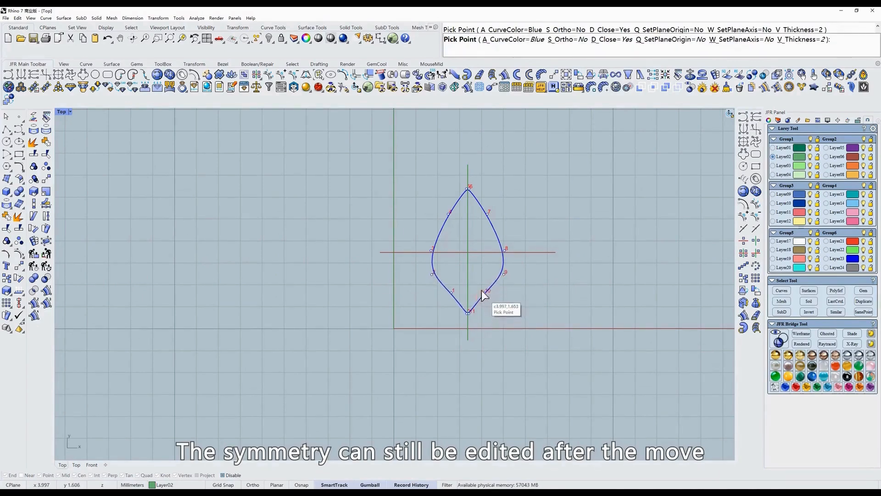
scroll(480, 275, up, 2)
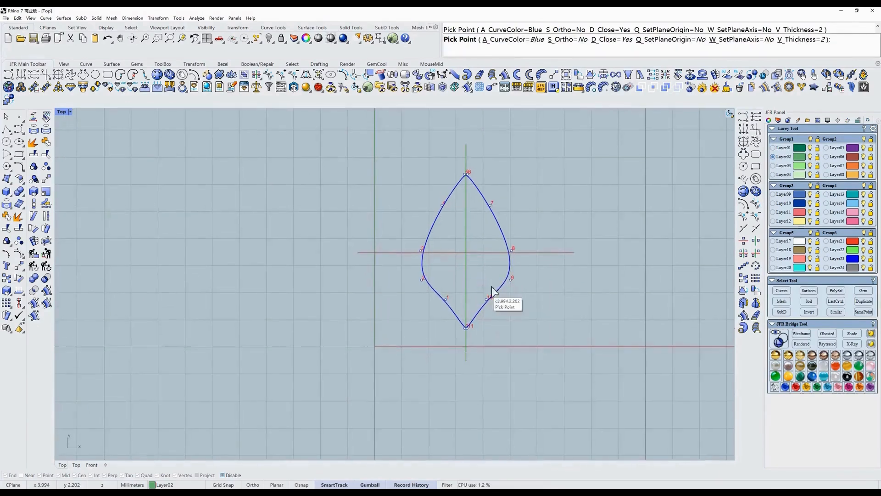
Step: Reset the curve's plane origin to the left of the Y axis, and move it back to the right side
click(670, 40)
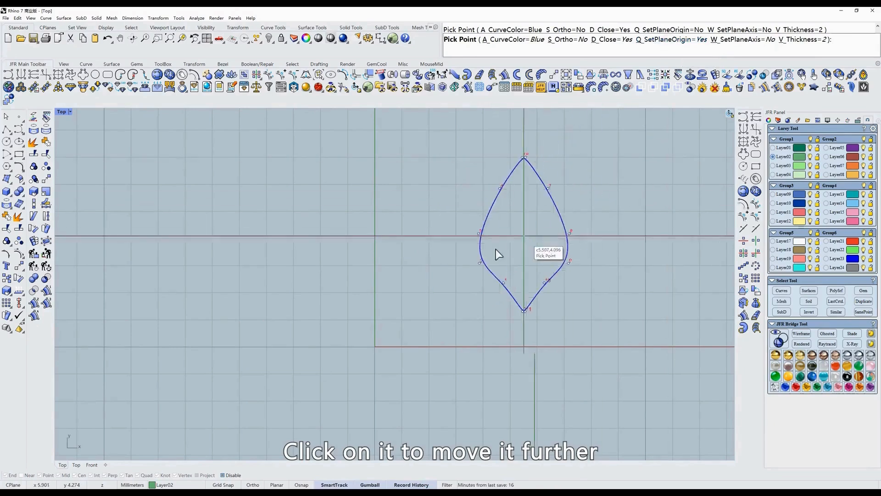
click(304, 251)
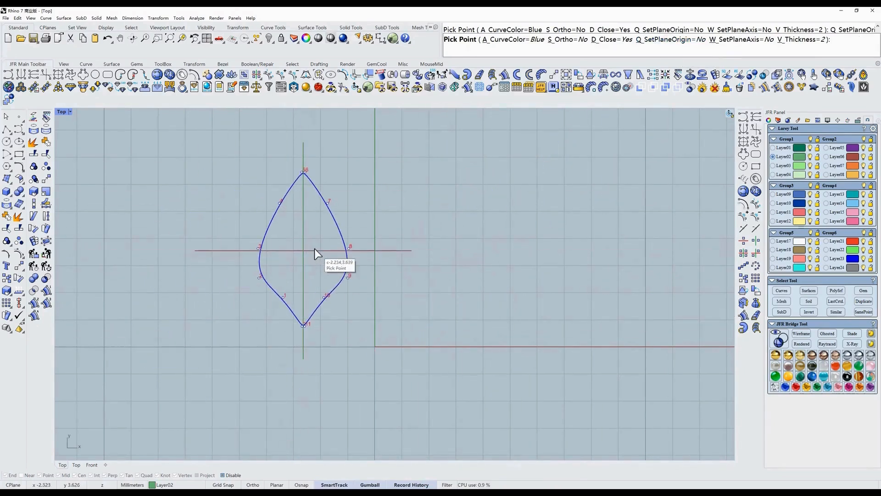
click(681, 40)
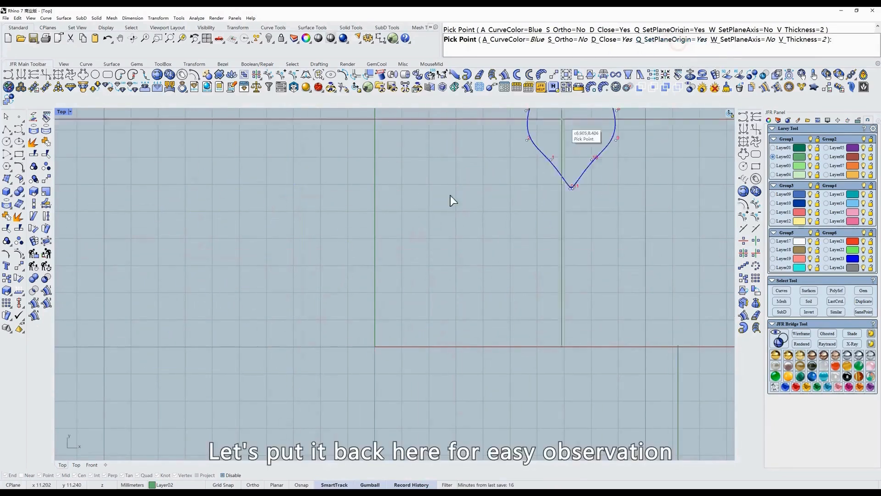
click(452, 245)
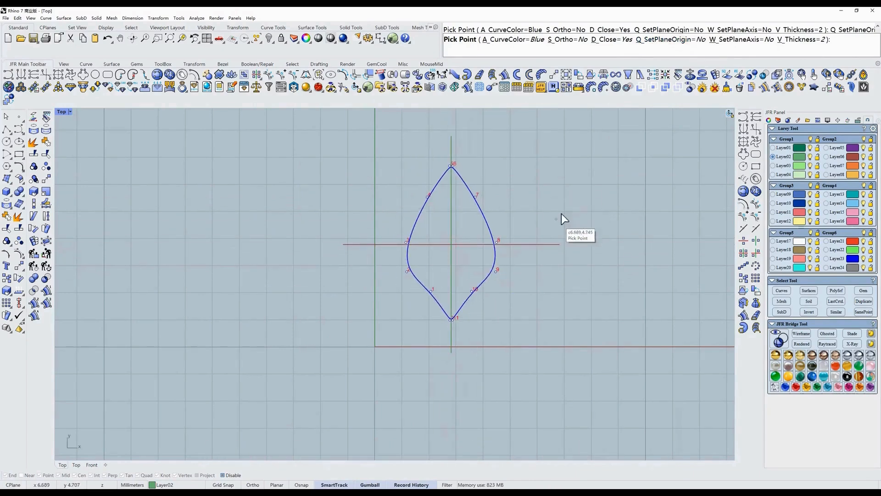
Step: Use SetPlaneAxis to rotate the curve's symmetry axis so the leaf leans toward the upper right
click(748, 40)
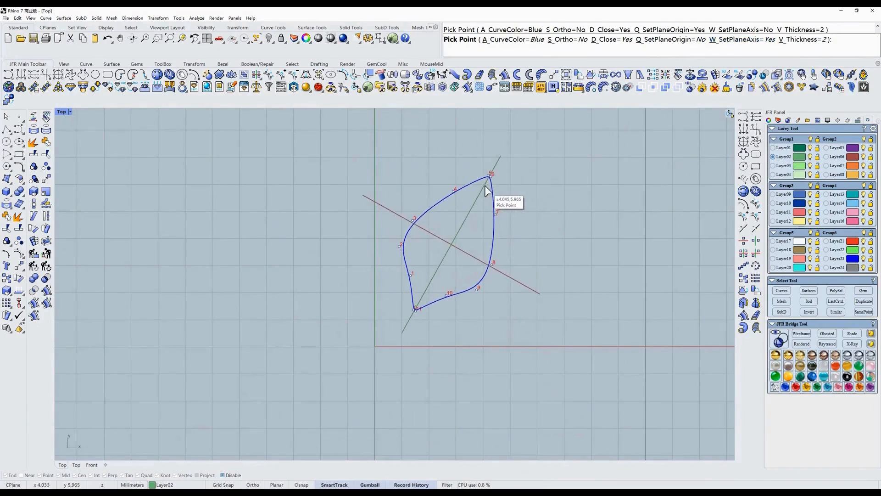
key(w)
key(Return)
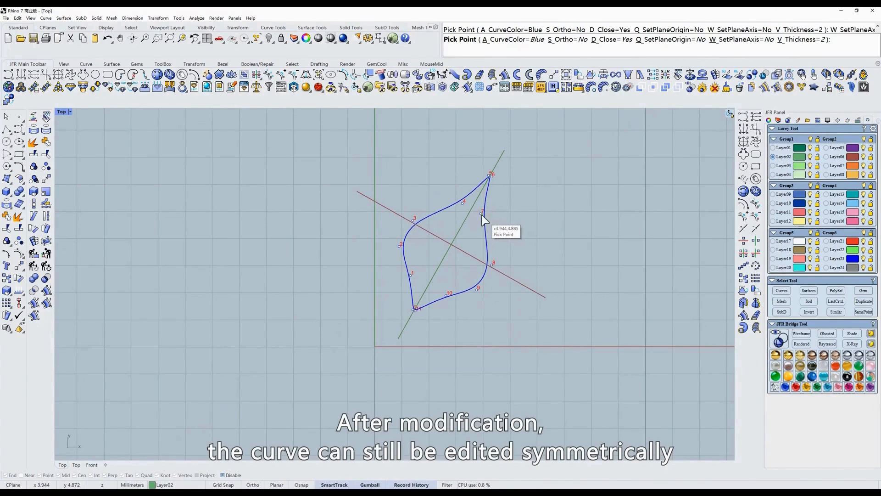
Step: Edit the tilted leaf symmetrically, removing its pointed lower tip and adjusting points to form a rounded teardrop
click(495, 214)
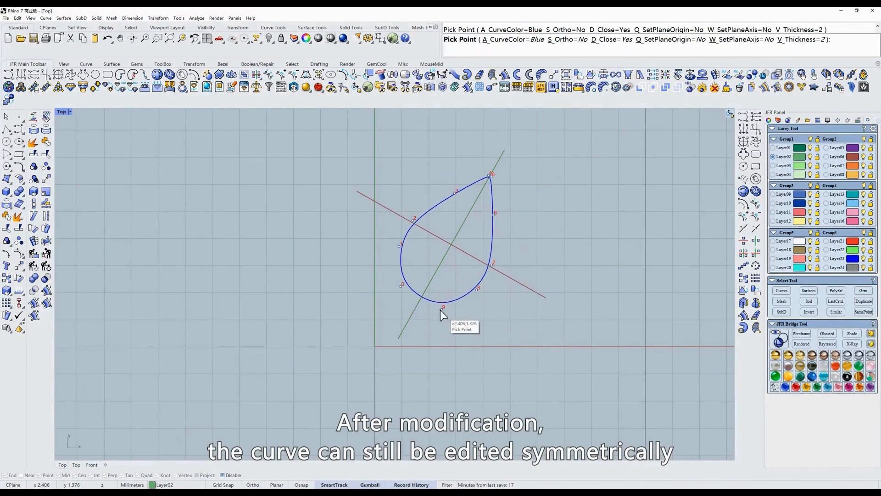
click(440, 310)
click(494, 217)
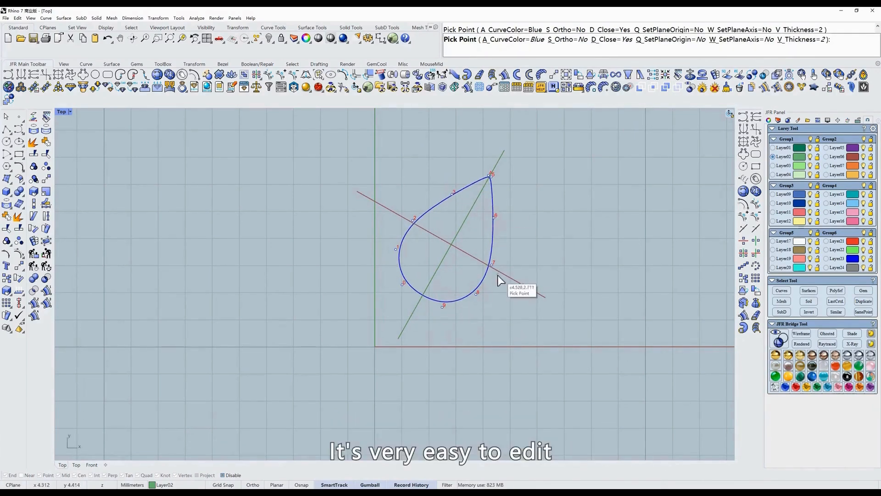
Step: Finish editing and delete the tilted teardrop curve
right_click(502, 243)
right_drag(494, 223, 519, 224)
drag(568, 225, 485, 264)
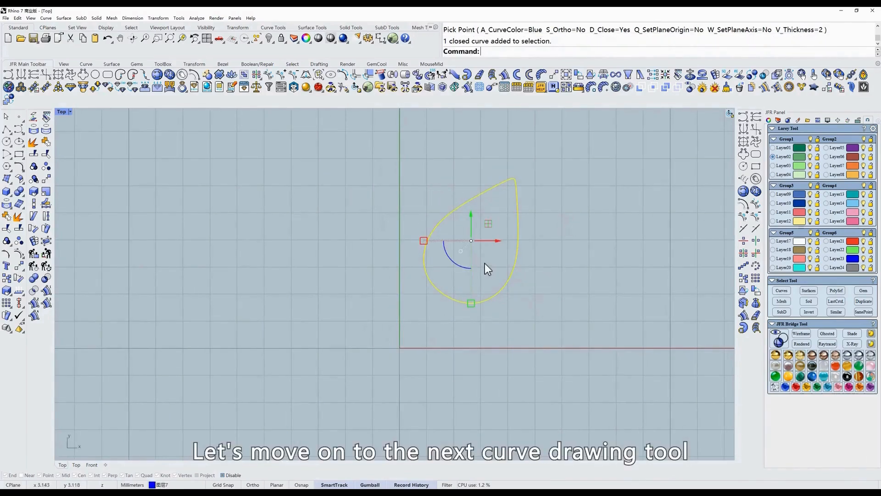
key(Delete)
Step: Use Horizontal Mirror Curve to draw an open left-pointing arrow of twelve control points symmetric about the X axis
right_drag(450, 328, 461, 277)
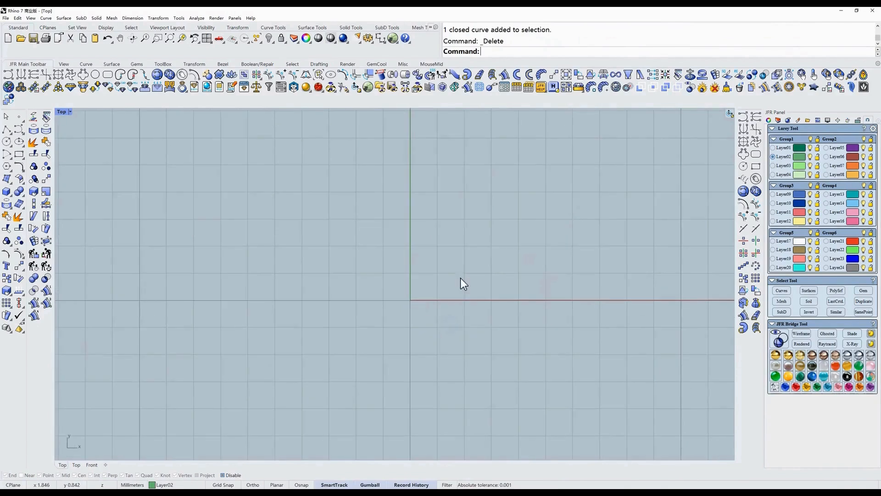
click(33, 74)
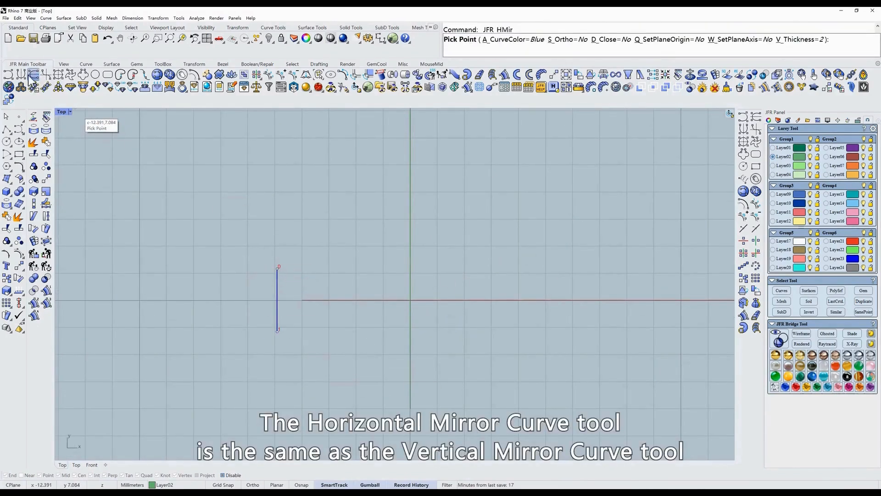
right_click(377, 267)
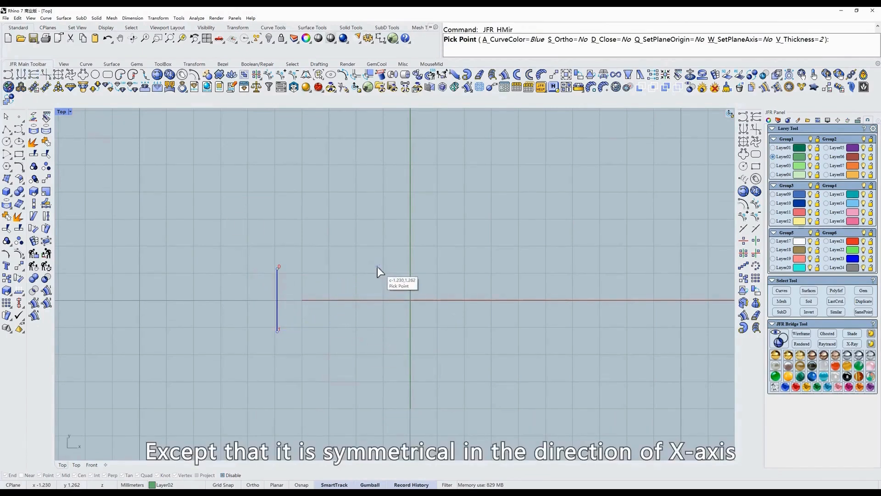
click(278, 295)
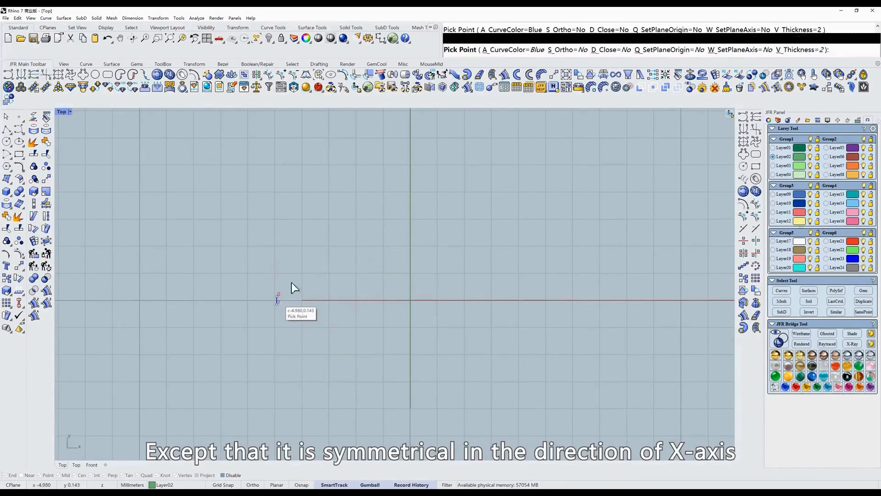
click(375, 236)
click(366, 279)
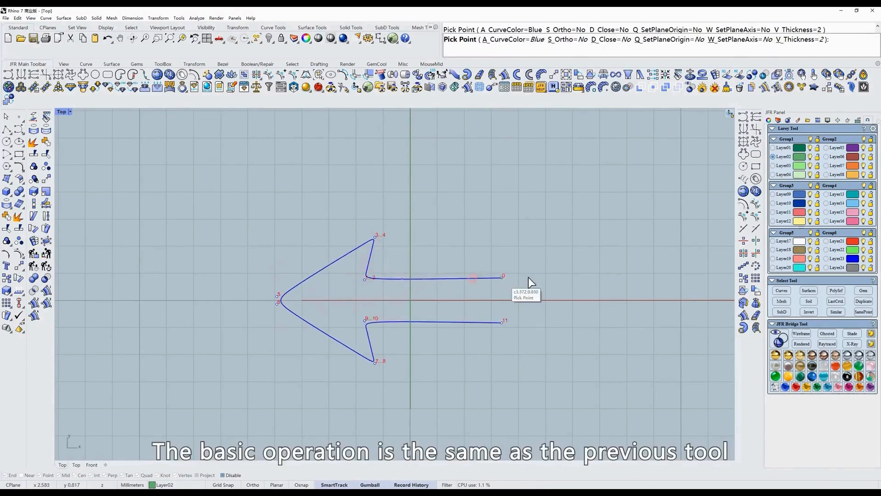
Step: Extend the arrow's shaft to the right into a forked tail symmetric about the X axis, with Close set to Yes
click(530, 280)
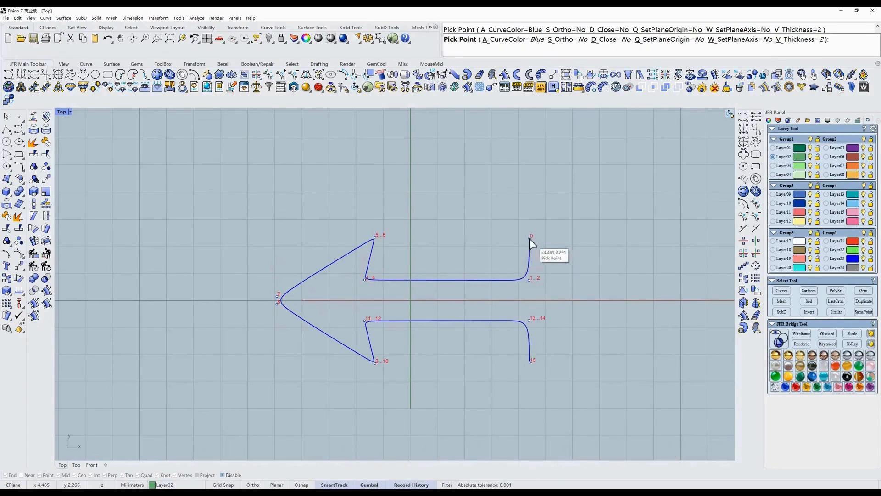
key(s)
key(s)
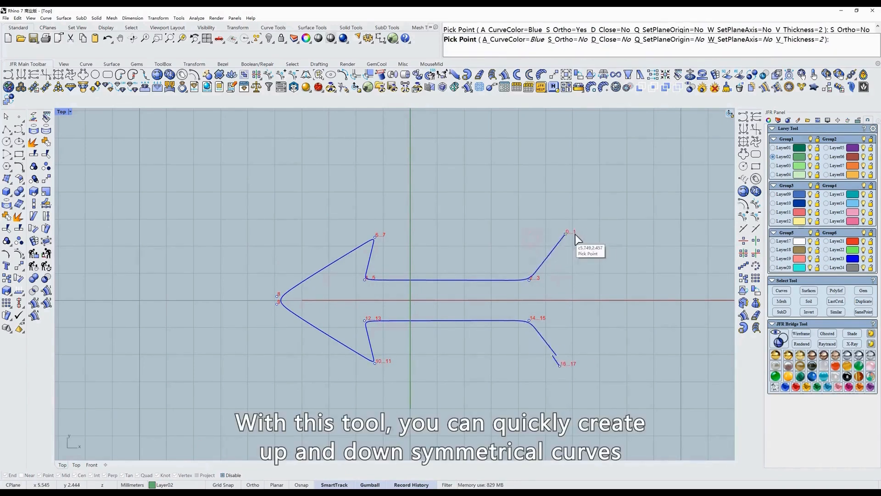
click(574, 237)
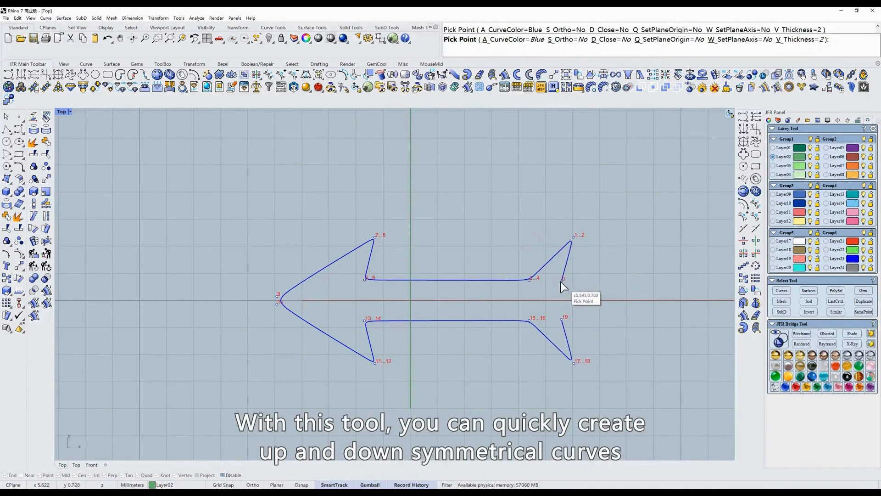
click(635, 238)
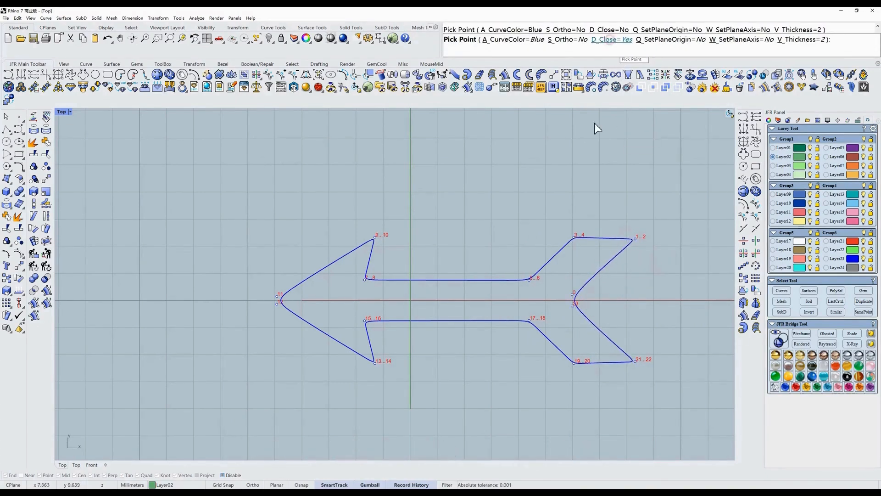
click(610, 39)
Step: Finish the closed arrow curve and delete it
right_click(532, 265)
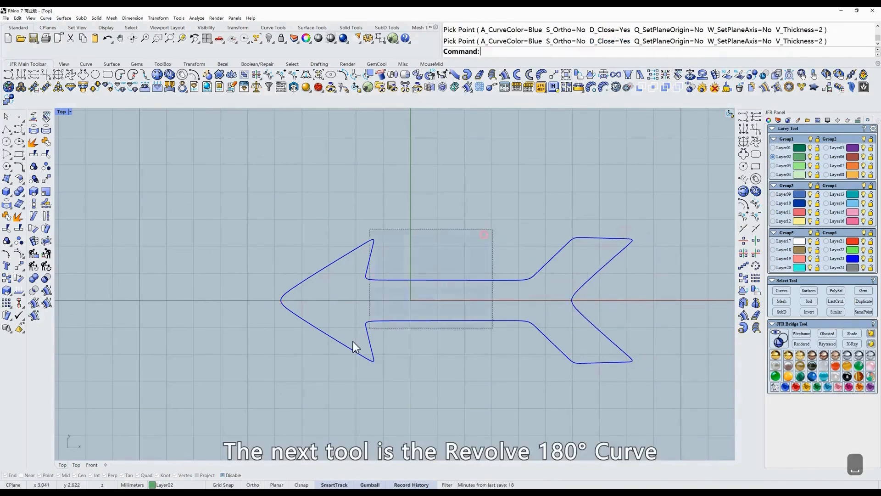
key(alt+e)
key(alt+d)
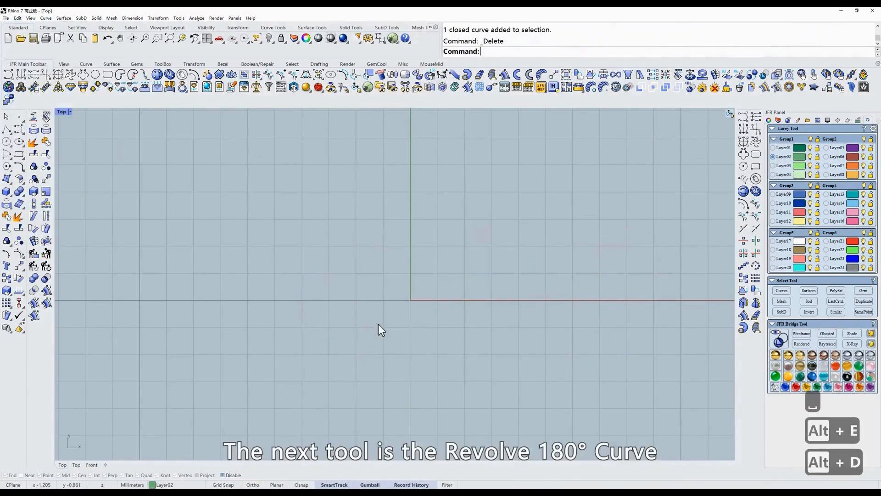
Step: Use Revolve 180° Curve to draw an open S of ten control points, point-symmetric about the origin
click(46, 75)
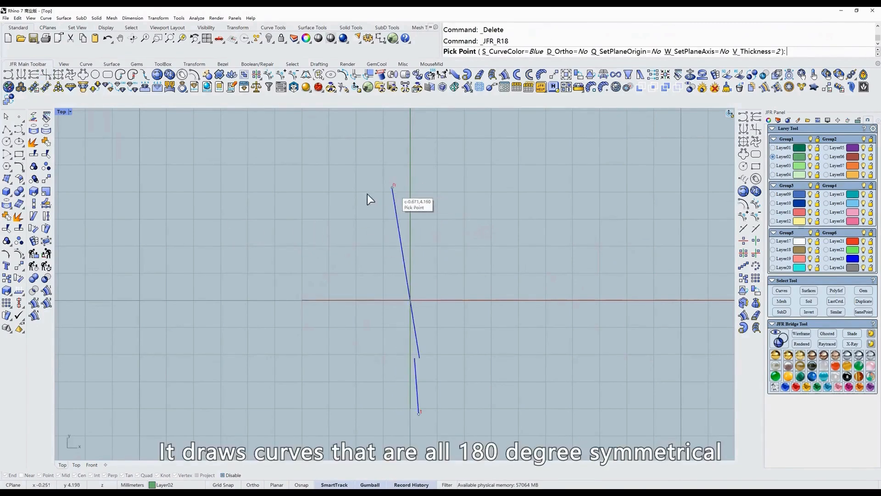
click(434, 197)
click(359, 222)
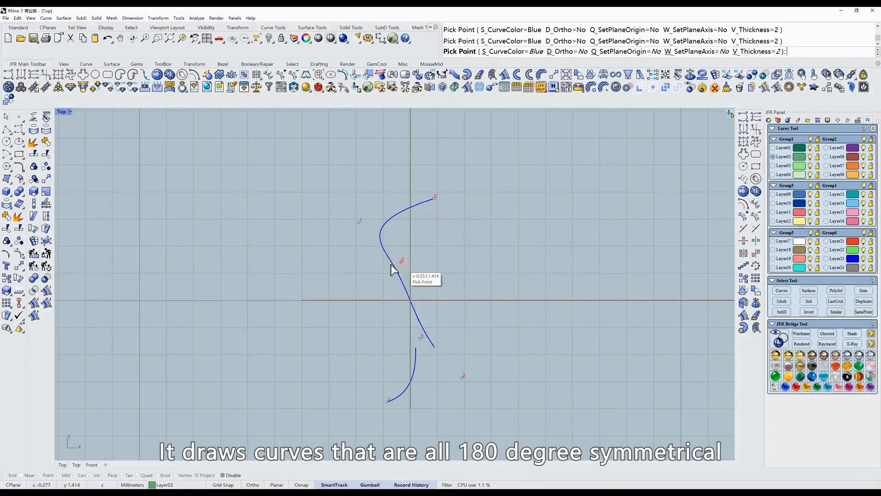
click(366, 269)
click(389, 294)
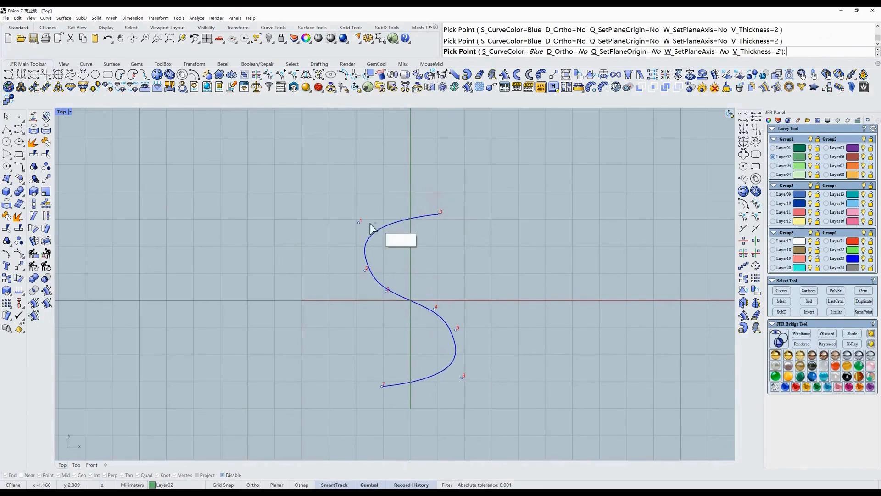
click(364, 246)
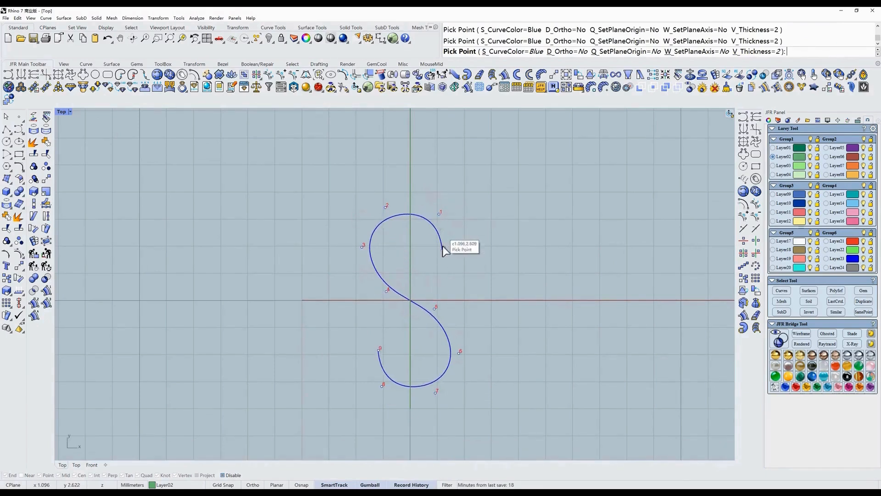
click(451, 257)
Step: Reshape the S curve's upper bowl and lengthen its ends with one more pair of symmetric control points
click(399, 208)
click(362, 247)
click(365, 240)
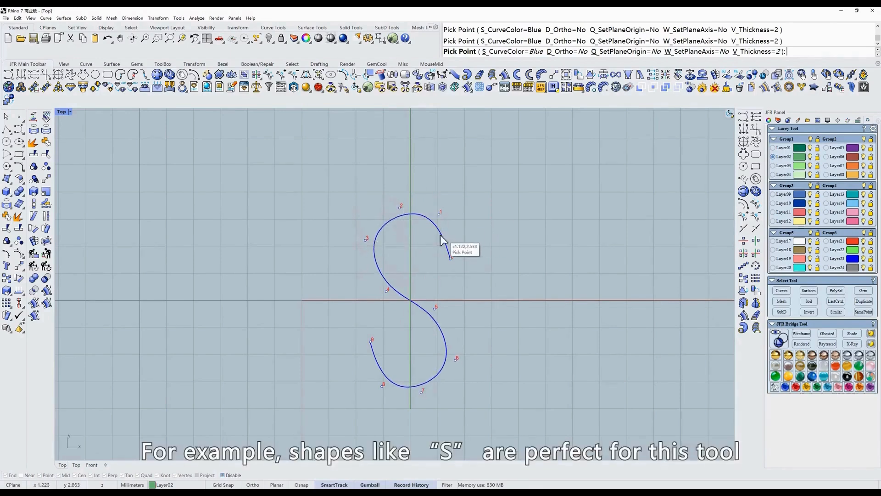
click(440, 234)
click(449, 236)
click(452, 268)
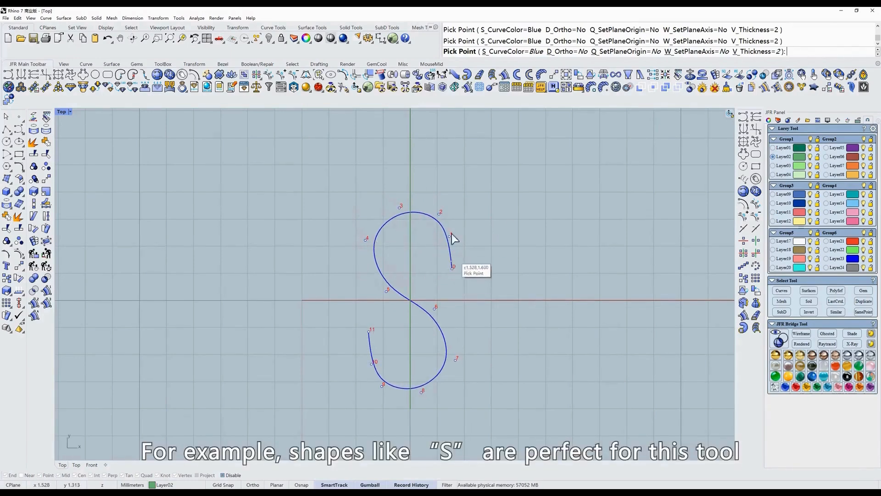
Step: Refine the S's bowls by moving their control points, curl both ends inward, and finish the curve
click(395, 206)
click(388, 282)
click(364, 244)
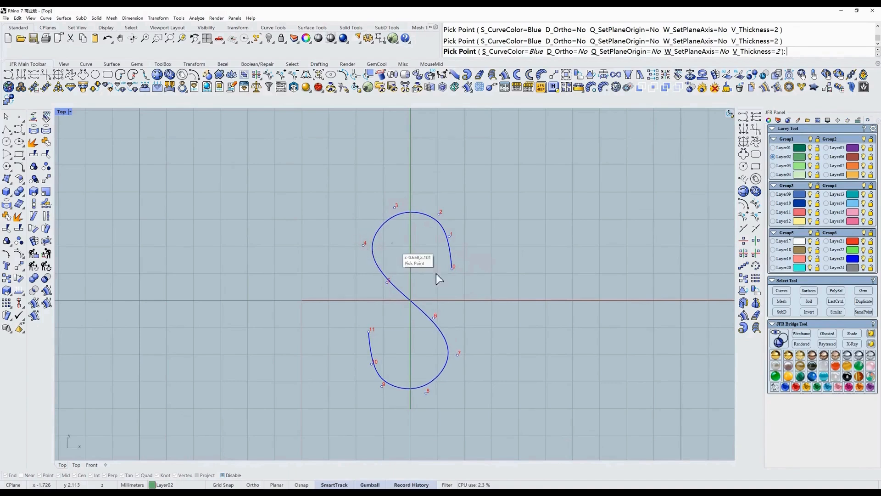
drag(439, 214, 438, 208)
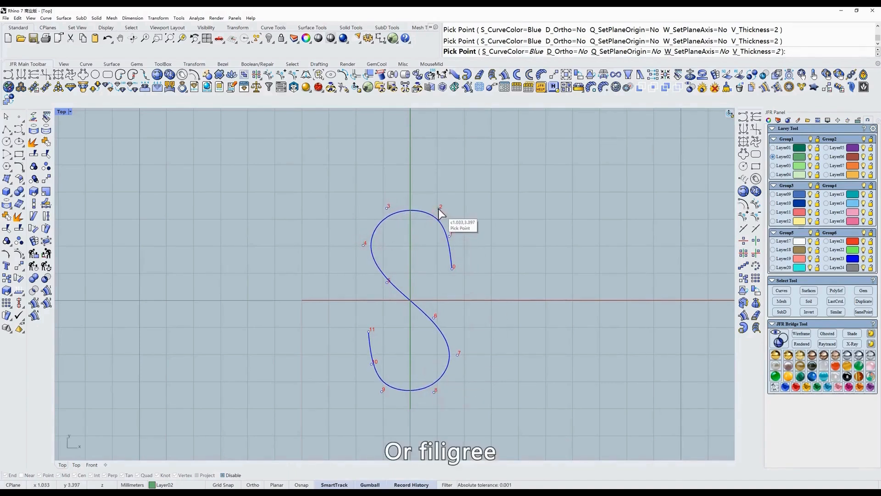
drag(424, 265, 418, 269)
drag(452, 268, 452, 239)
key(Return)
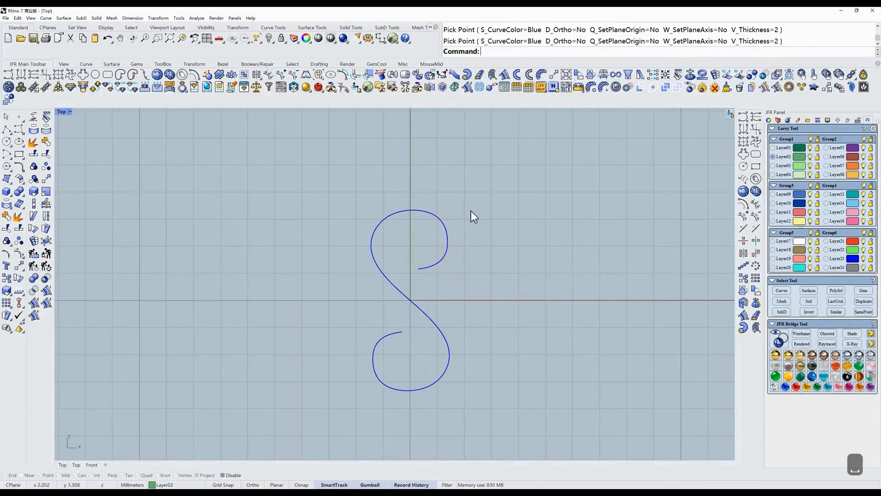
Step: Delete the finished S curve
click(379, 250)
key(alt+e)
key(d)
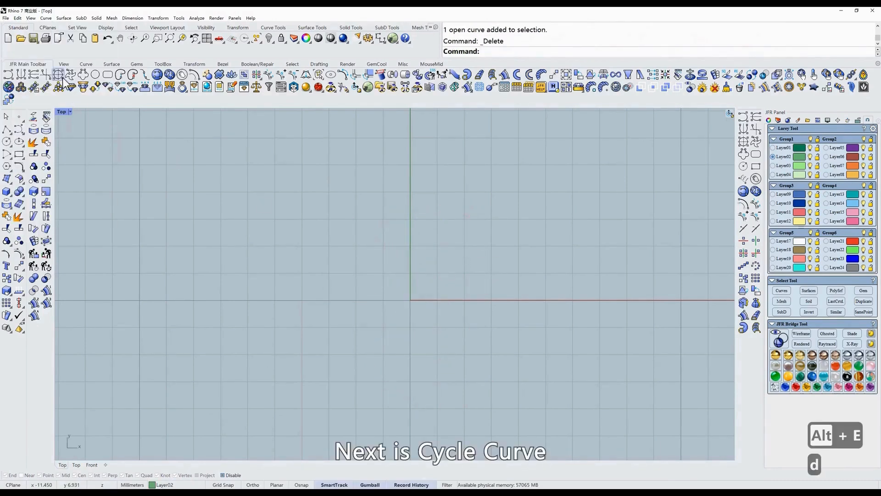
Step: Use Cycle Curve to draw an H-shaped profile about 4.7 mm wide and 3.2 mm high around the origin, with Ortho set to Yes
click(59, 75)
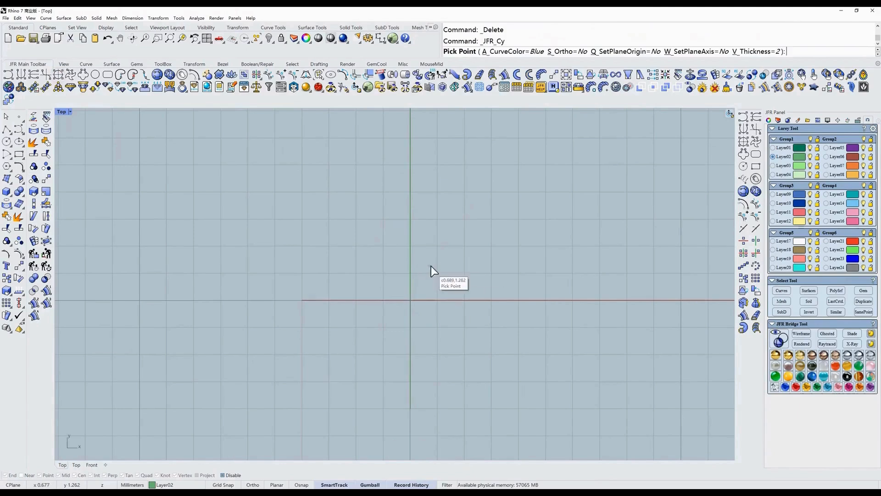
click(450, 269)
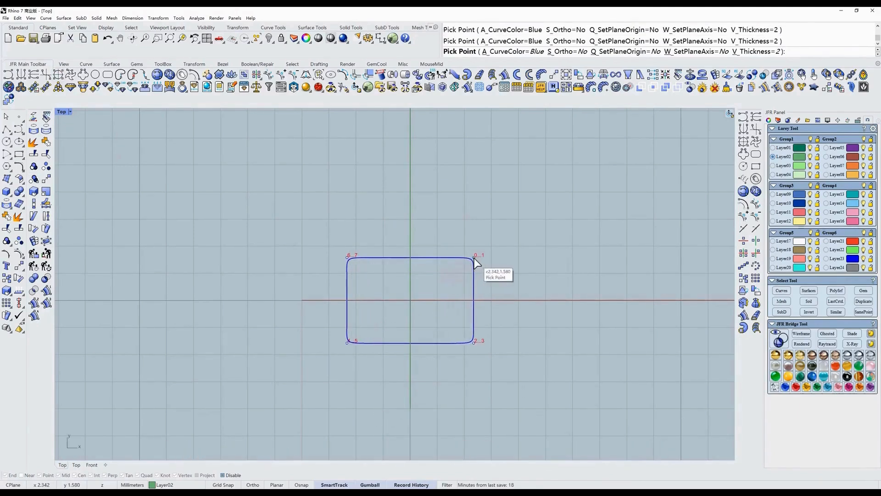
click(567, 51)
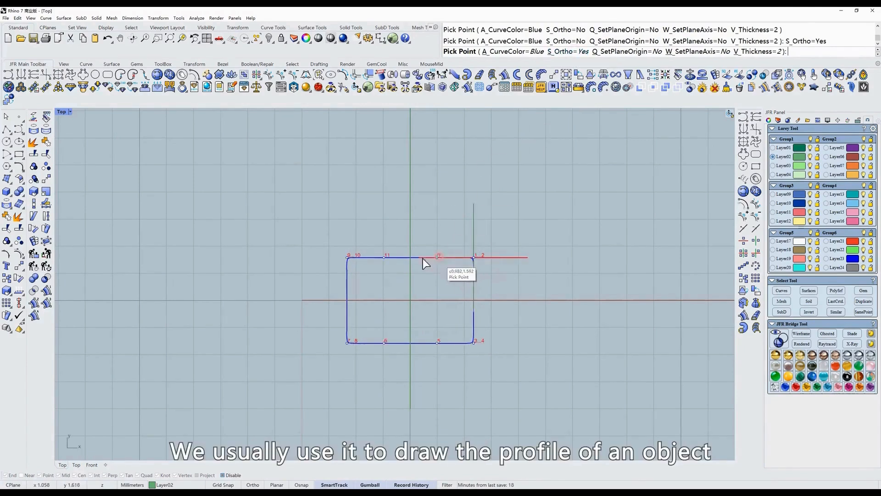
click(435, 257)
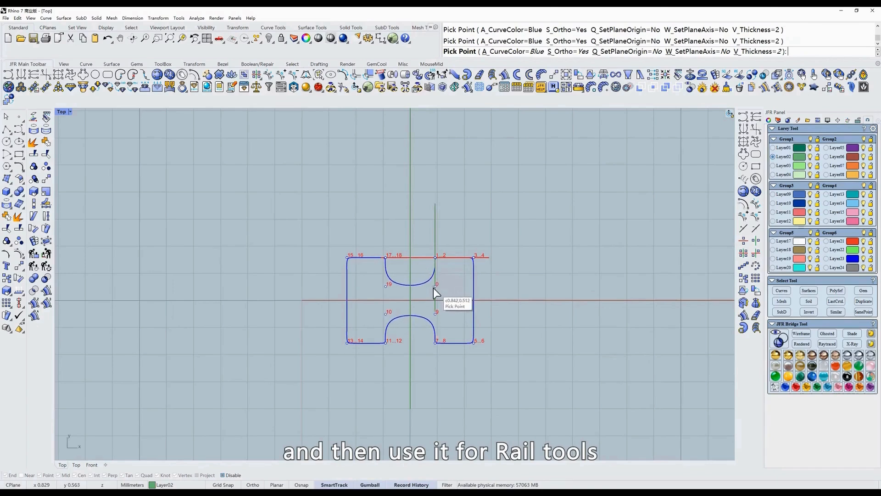
click(435, 289)
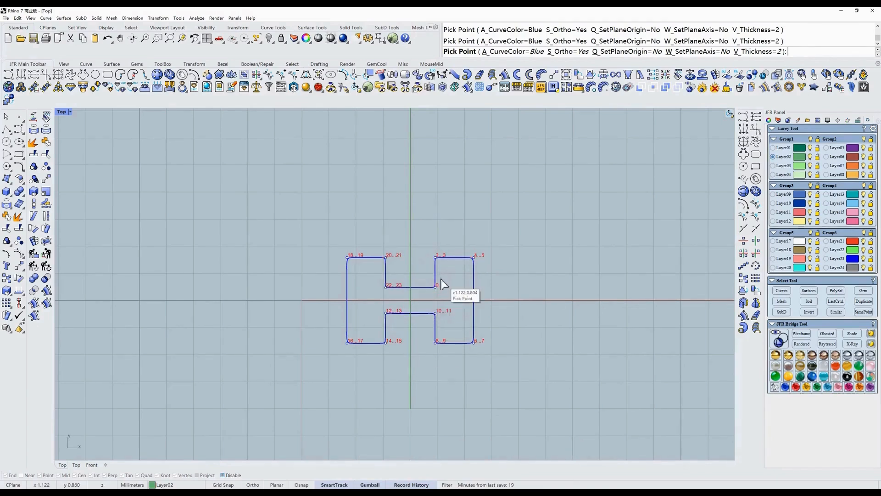
key(Return)
Step: Delete the H-shaped profile curve
drag(350, 290, 344, 296)
key(alt+e)
key(alt+d)
Step: Use Cycle Curve to draw a small rounded rectangle centred on the origin, doubling its corner points
click(58, 75)
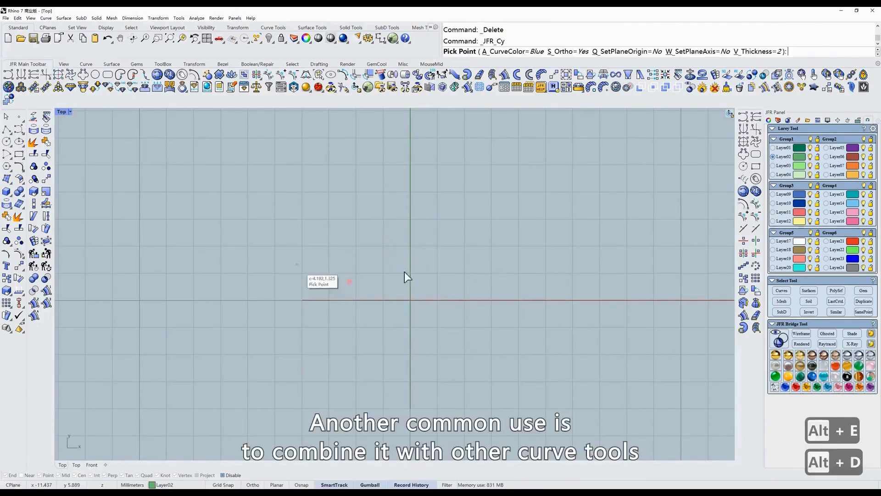
click(456, 268)
click(456, 269)
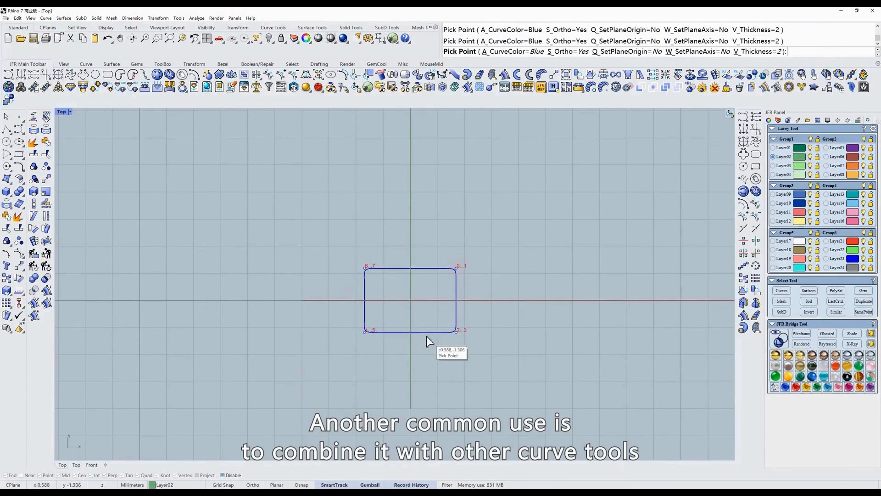
key(Return)
Step: Edit the rectangle as a vertical mirror curve with Ortho set to No, adding points that turn its top edge into an arch
right_click(22, 76)
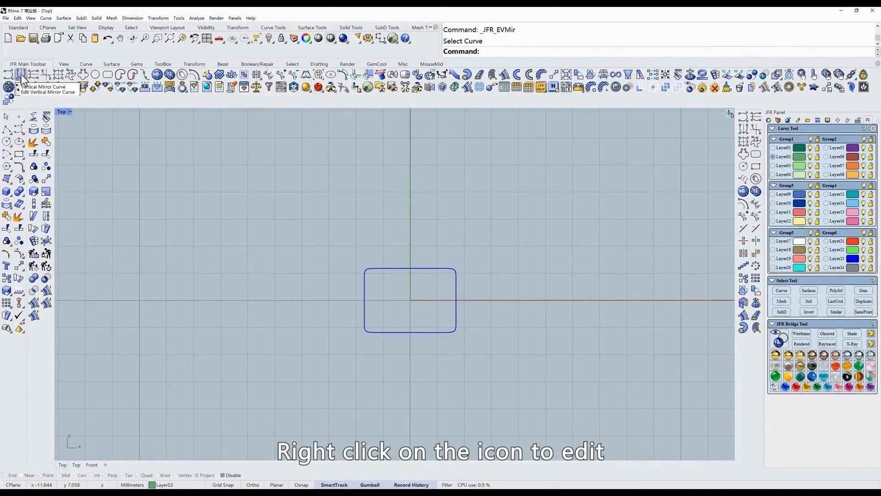
click(398, 269)
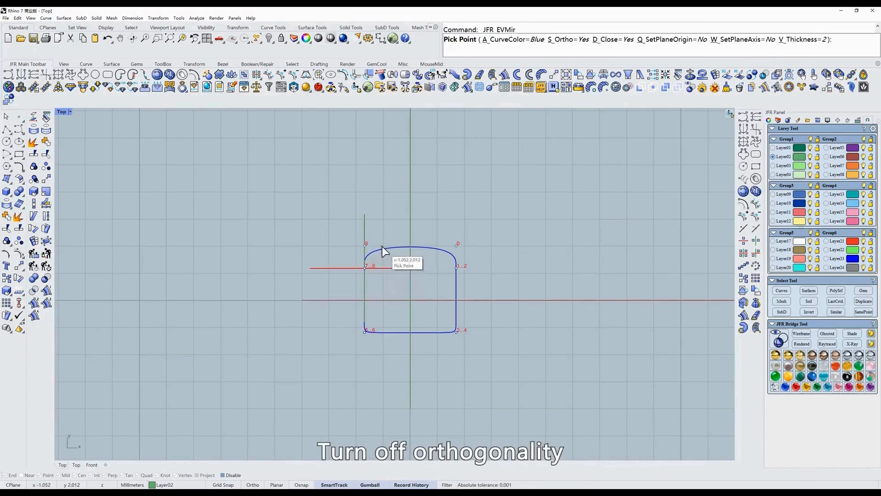
click(566, 39)
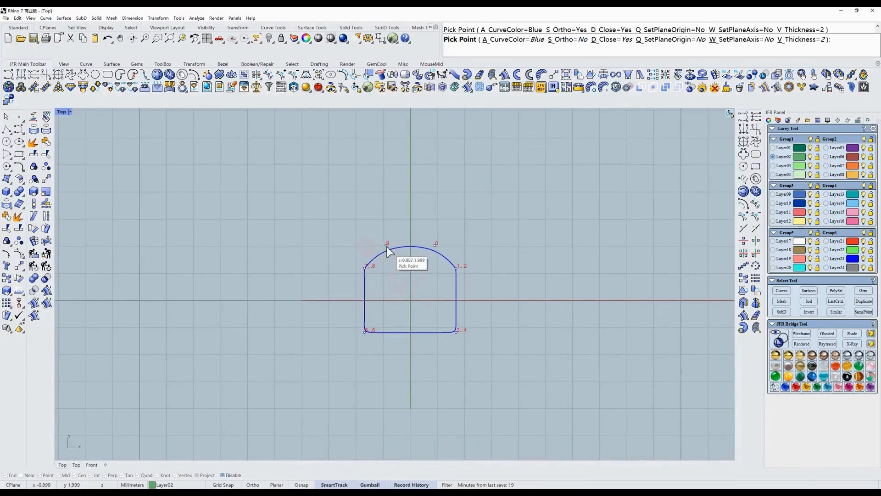
scroll(413, 251, up, 2)
click(453, 257)
drag(441, 244, 433, 239)
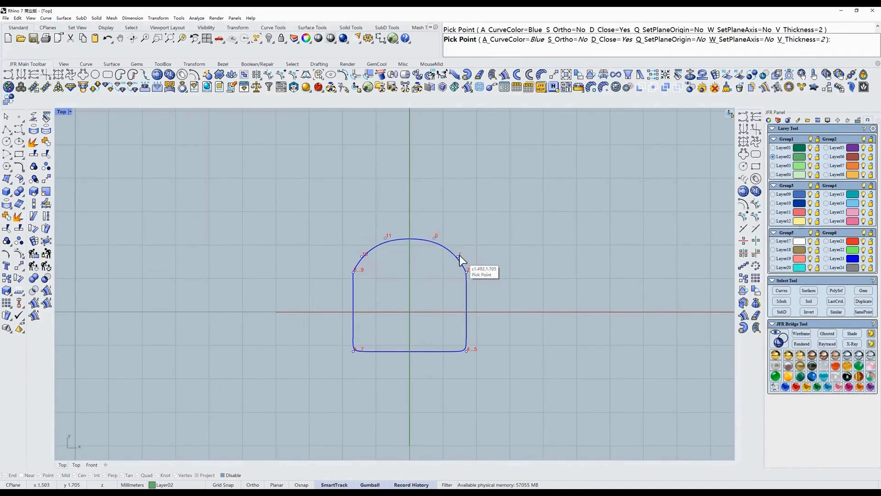
scroll(441, 243, down, 2)
key(Return)
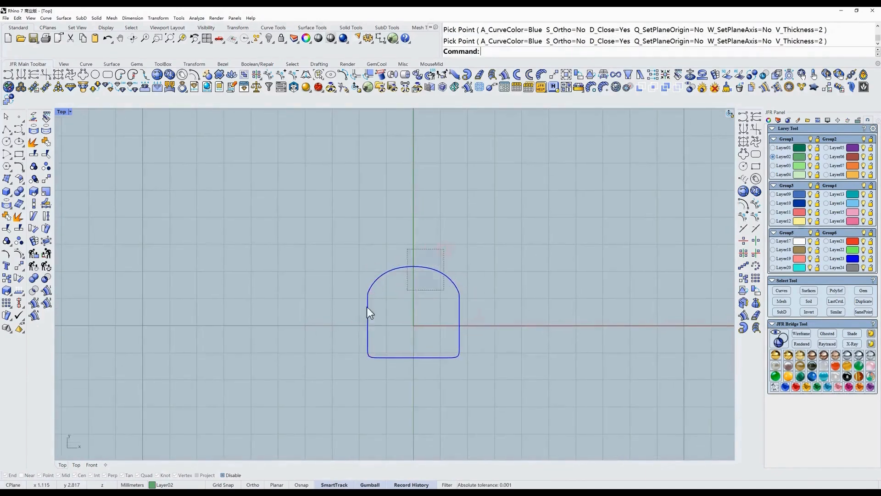
Step: Delete the arched-top curve
click(368, 304)
key(alt+e)
key(d)
Step: Draw a closed four-armed pinwheel curve rotationally symmetric about the origin, with pointed tips and one bulging side per arm, using Qty 4
right_drag(360, 264, 337, 219)
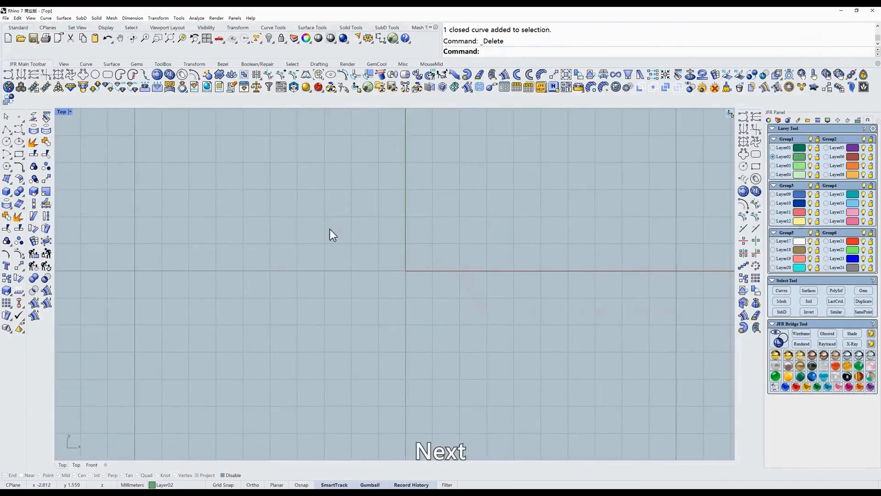
click(69, 76)
scroll(372, 221, down, 2)
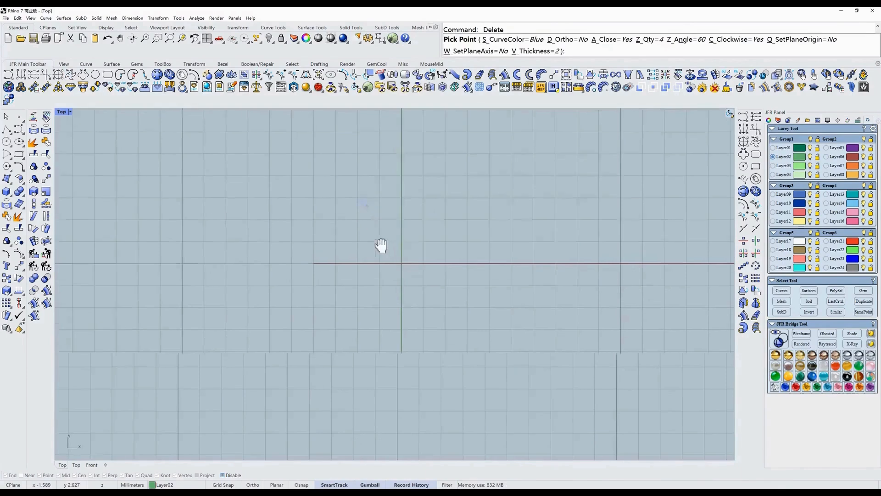
click(407, 159)
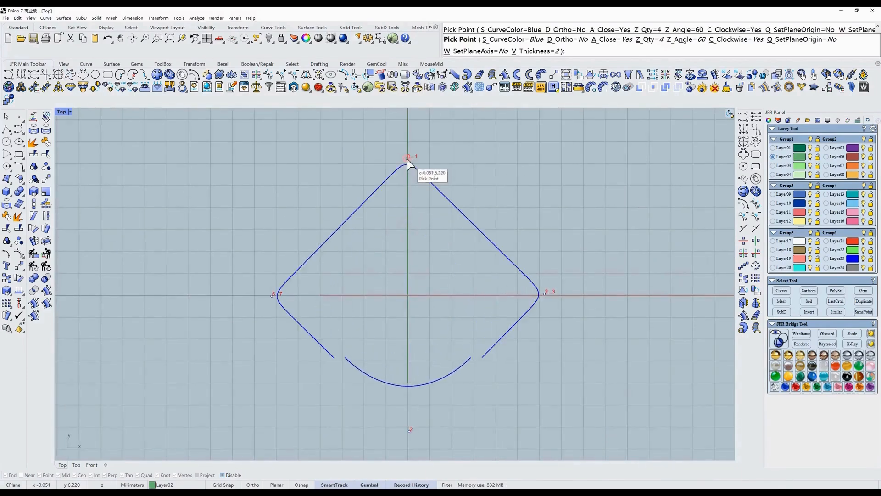
click(393, 258)
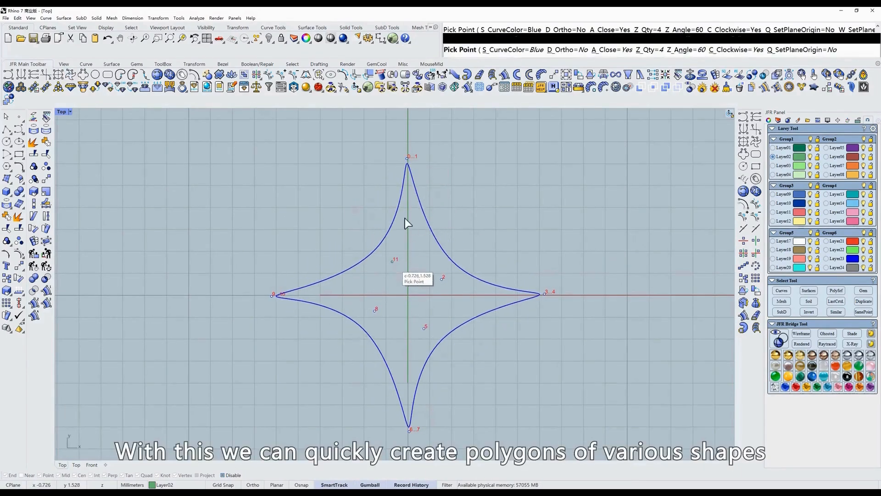
click(393, 261)
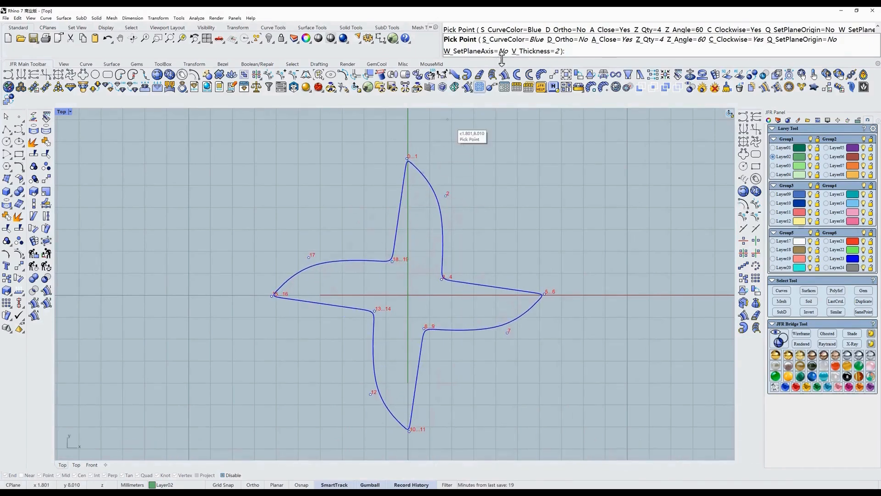
Step: Set the pinwheel curve's Qty to 6
click(651, 41)
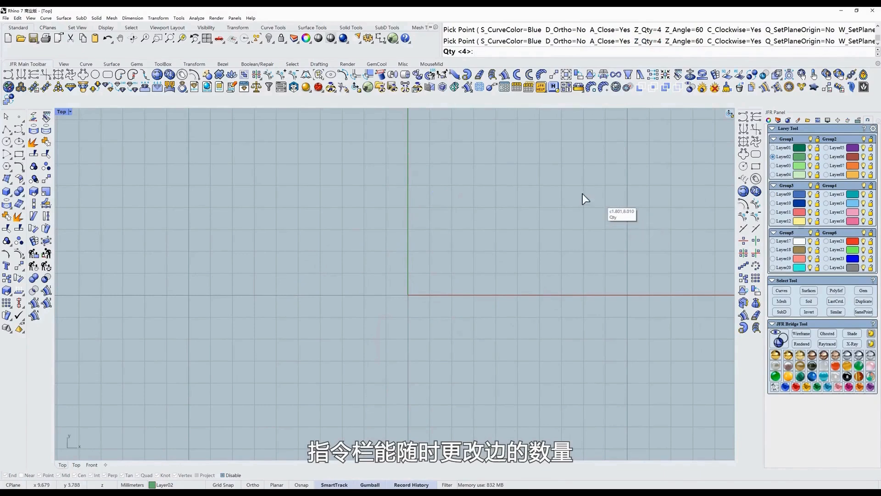
text(6)
key(Return)
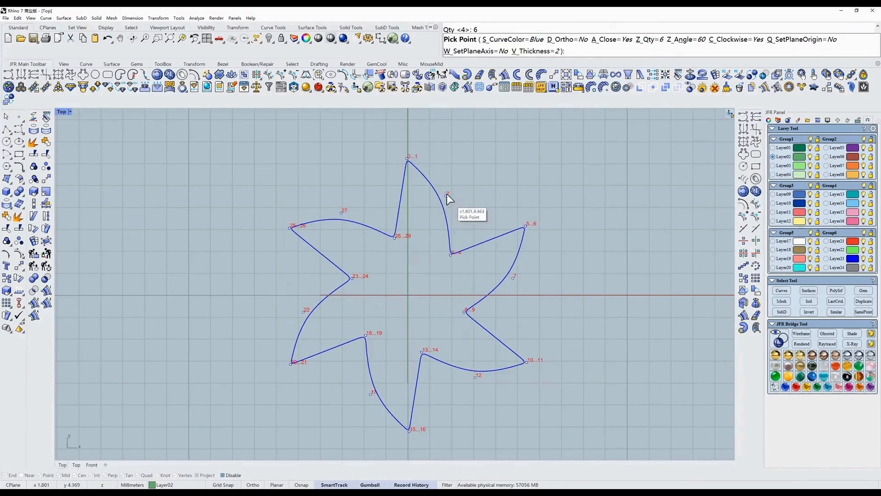
Step: Add a control point to the bulging side of the pinwheel's arms and set its Angle to 90
click(440, 182)
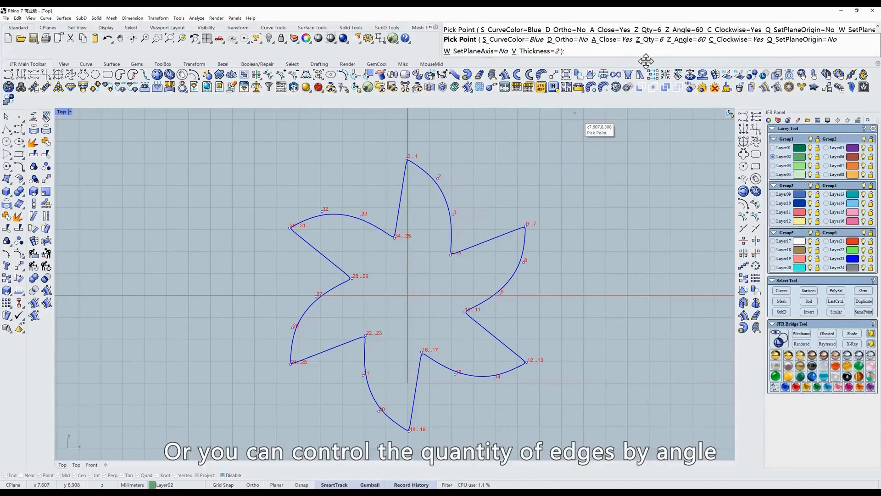
click(689, 41)
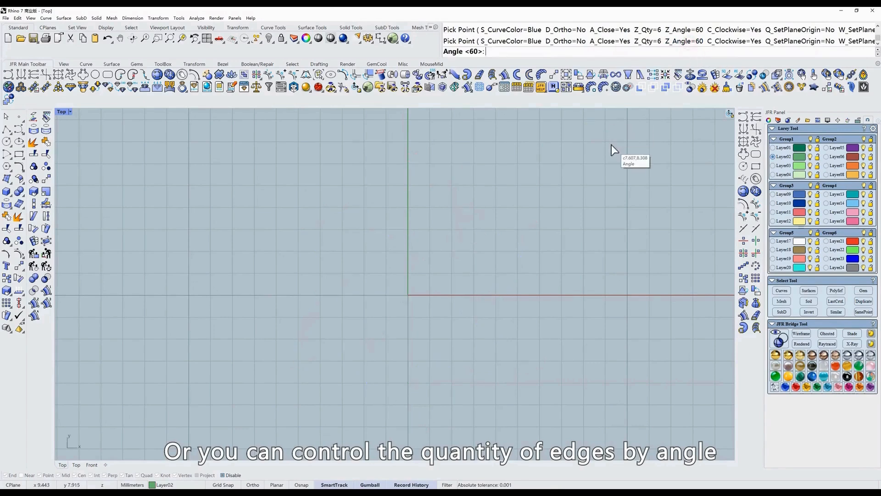
key(Return)
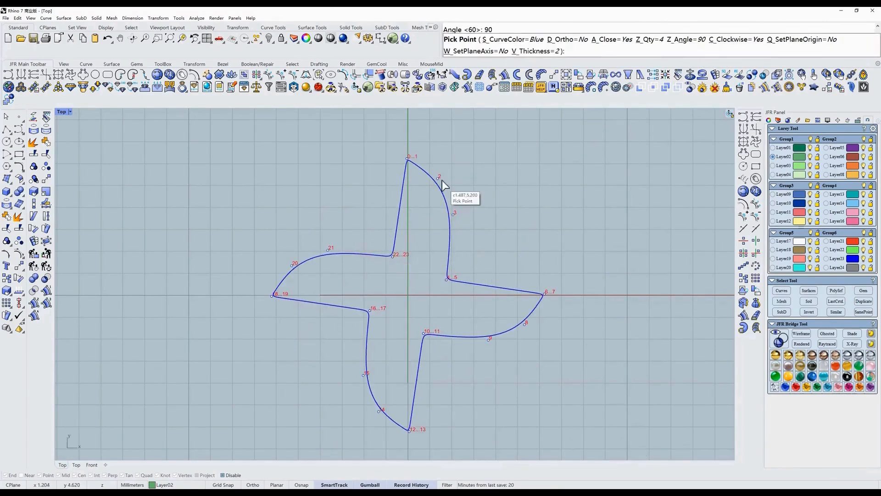
Step: Widen the bulging side of the pinwheel's arms by moving its lower control point outward, then finish the curve
click(463, 233)
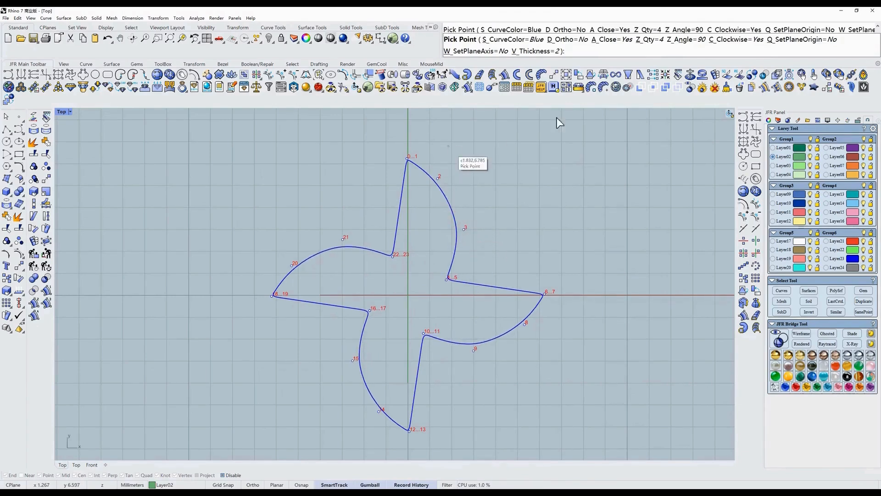
click(733, 39)
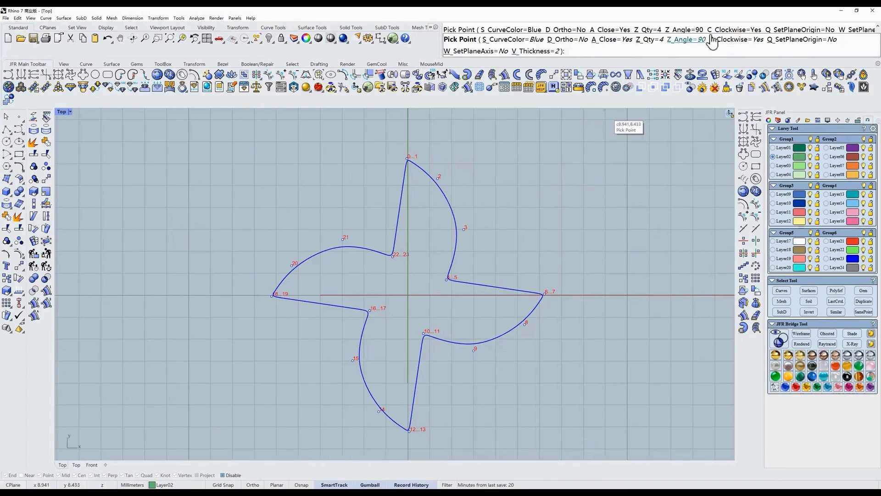
click(735, 39)
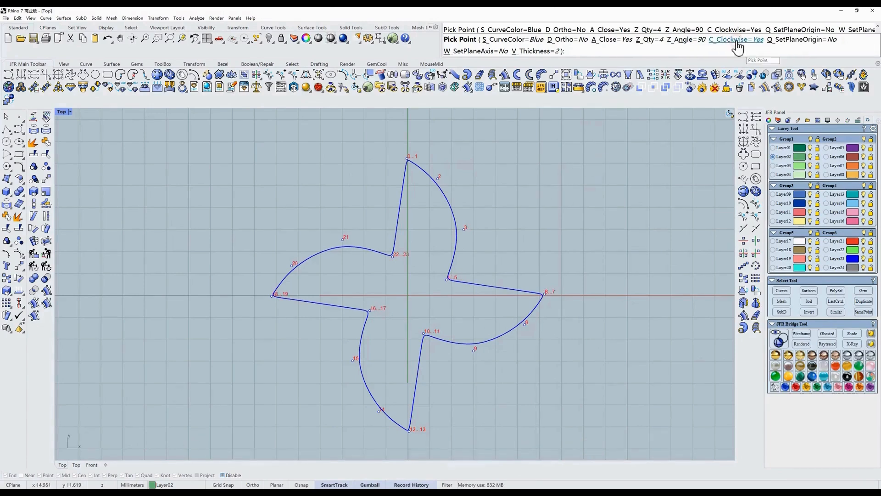
key(Return)
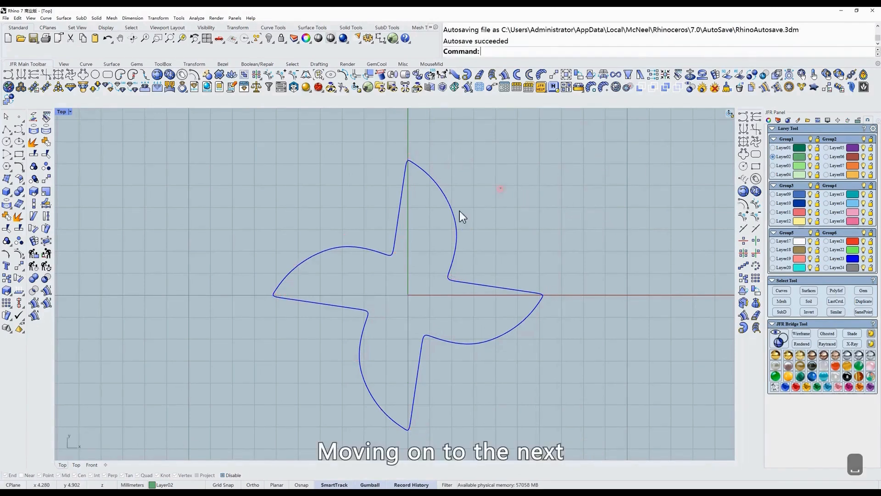
Step: Delete the four-armed pinwheel curve
click(409, 225)
key(alt+e)
key(alt+d)
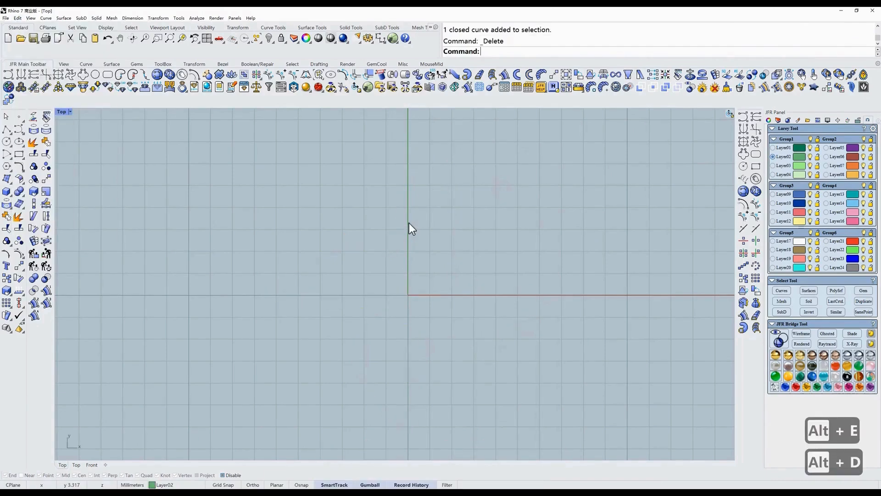
Step: Draw a polygon mirror curve with Qty 4 around the origin, shaped as a four-pointed star with slightly bulging arms
click(83, 76)
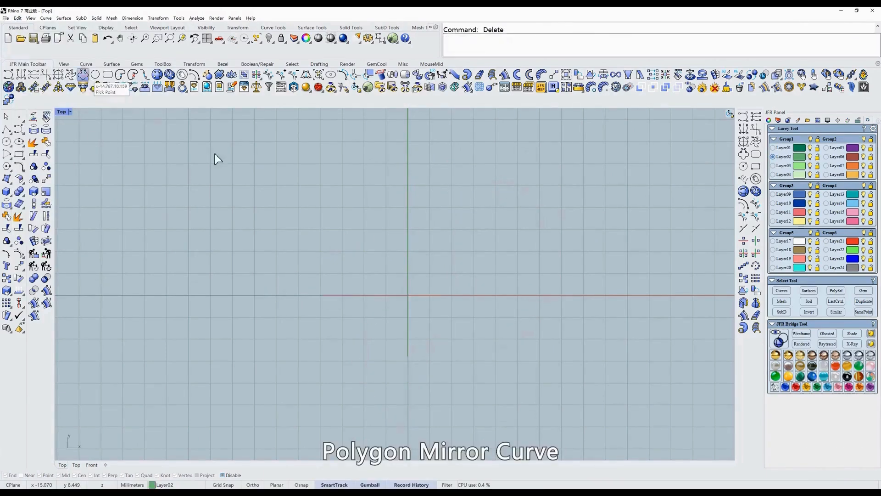
click(379, 176)
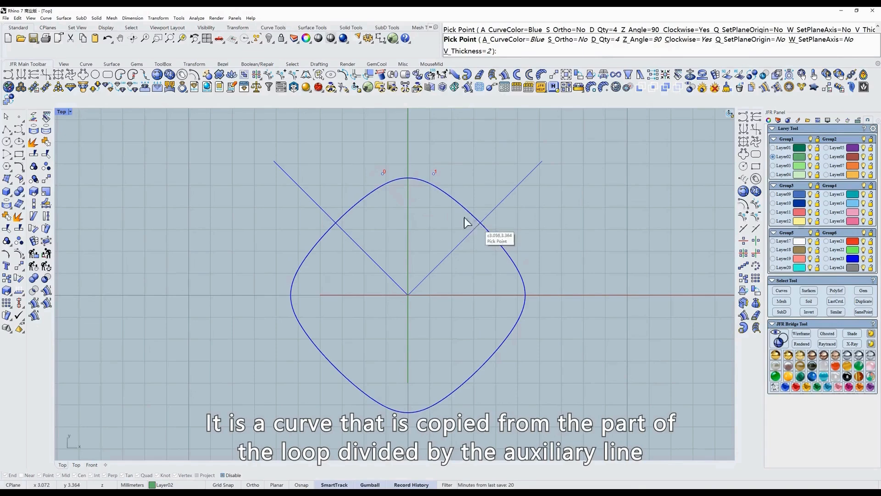
click(412, 159)
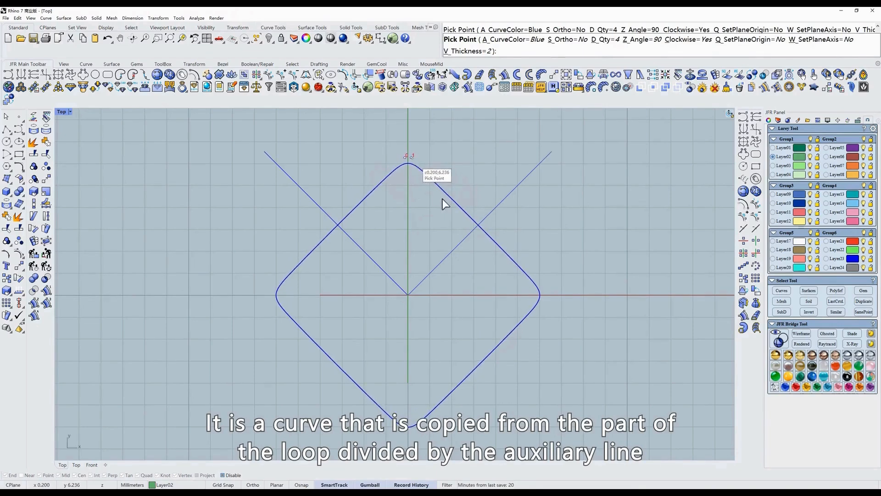
click(440, 257)
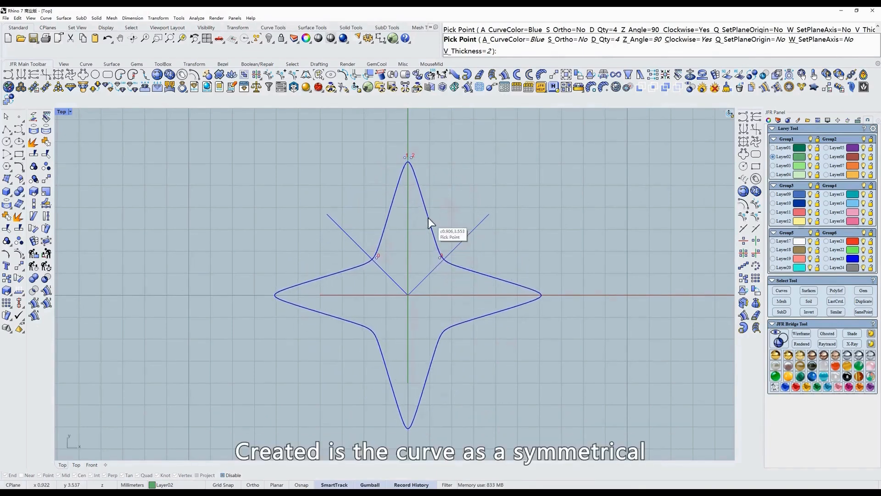
click(436, 210)
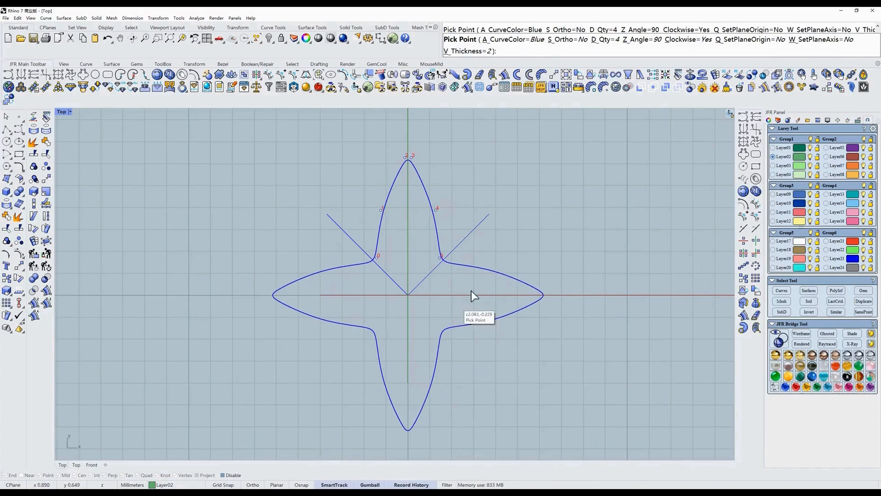
Step: Reshape the four-pointed star into a four-petal flower with wide rounded lobes
click(440, 258)
click(444, 256)
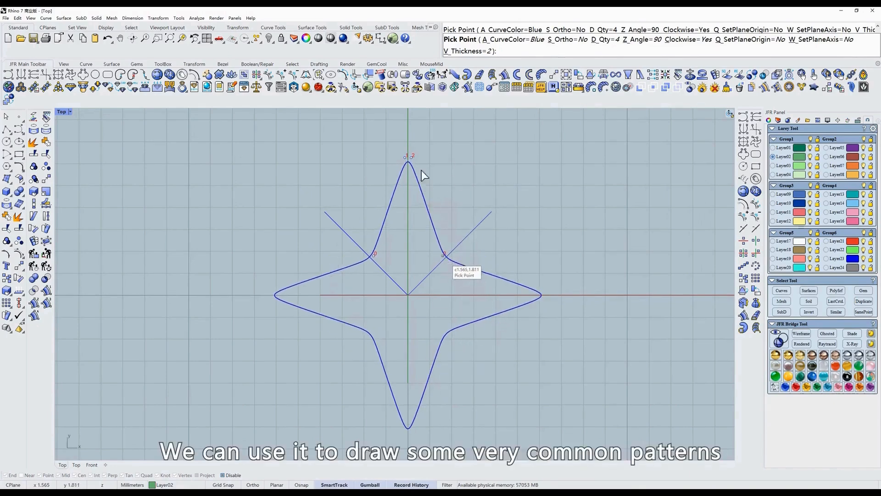
click(461, 225)
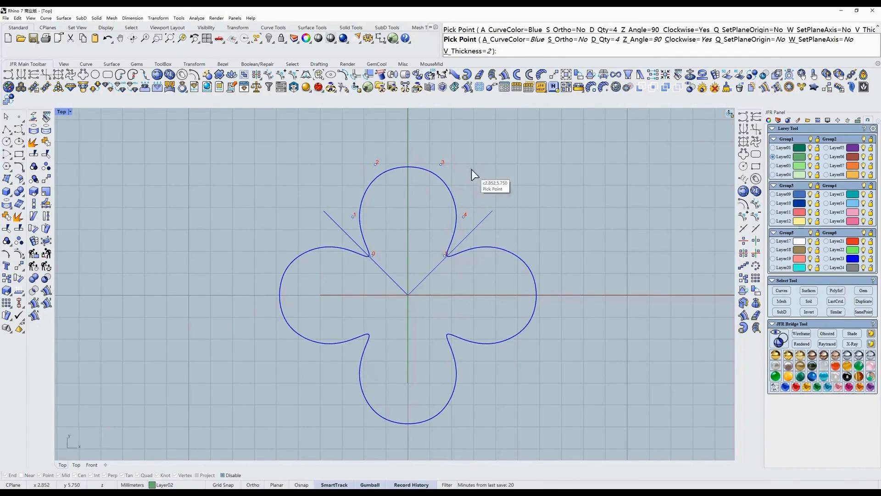
Step: Set the flower curve's Qty to 5
click(604, 40)
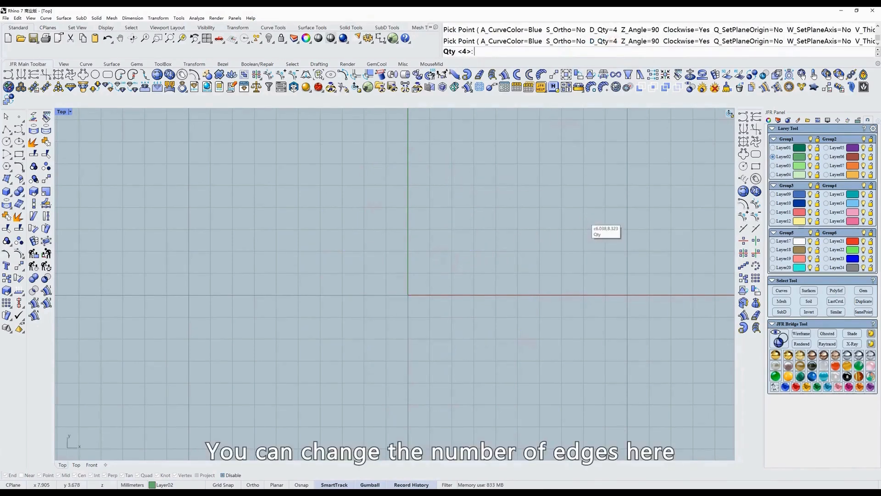
text(5)
key(Return)
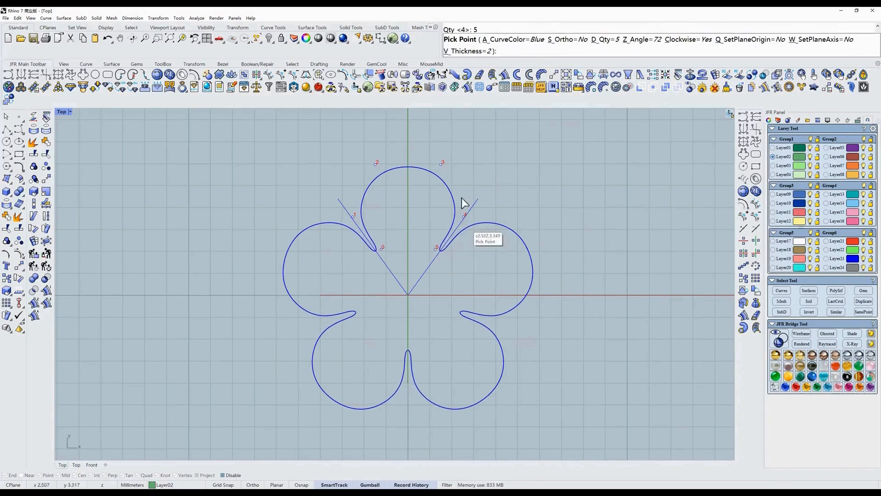
Step: Reshape the five-petal flower into a five-pointed star with sharp tips by moving its tip, side and inner corner points
click(412, 145)
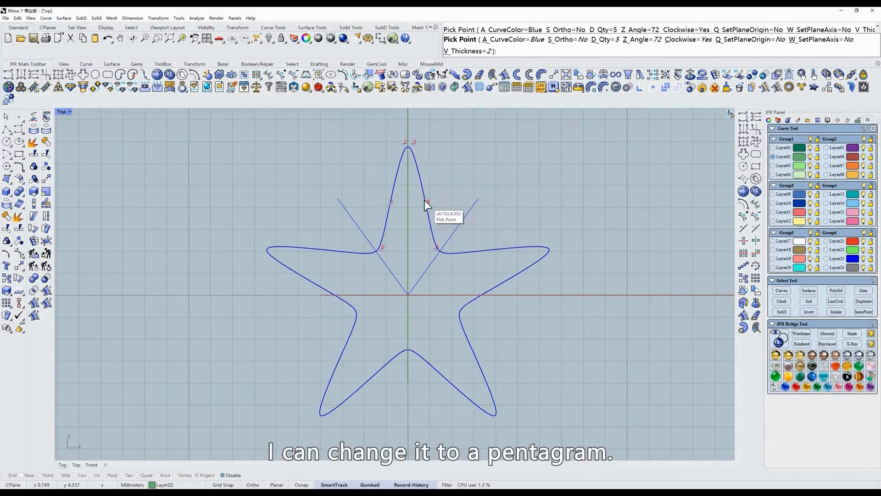
click(430, 200)
drag(439, 248, 441, 247)
drag(429, 202, 427, 190)
drag(439, 246, 449, 235)
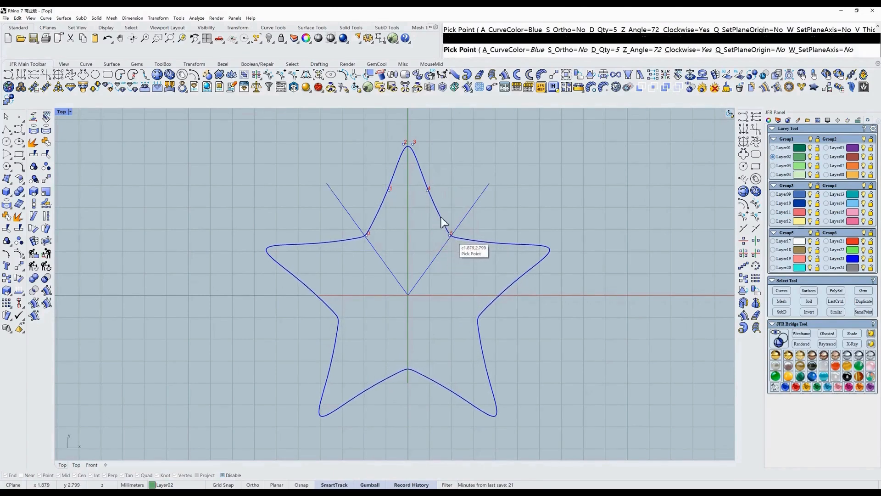
drag(427, 190, 440, 192)
drag(414, 145, 410, 144)
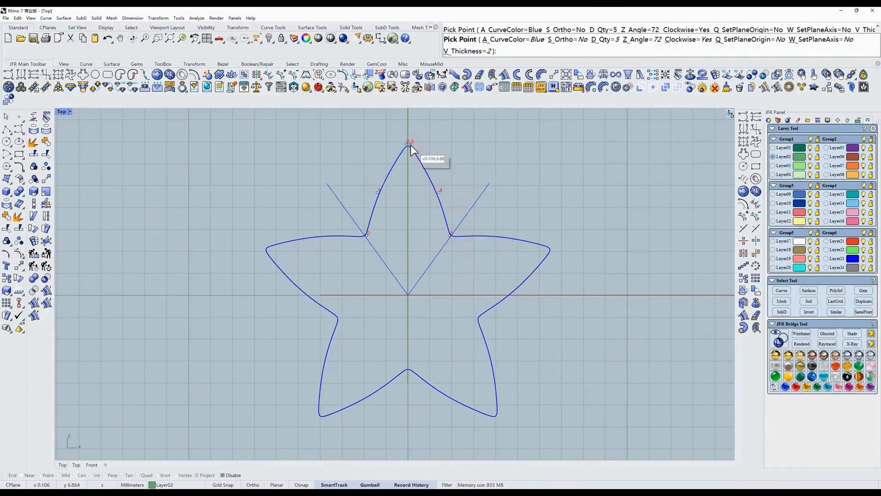
Step: Set Clockwise to No, rearrange the control points in the opposite order to restore the five-pointed star, and finish the curve
click(703, 39)
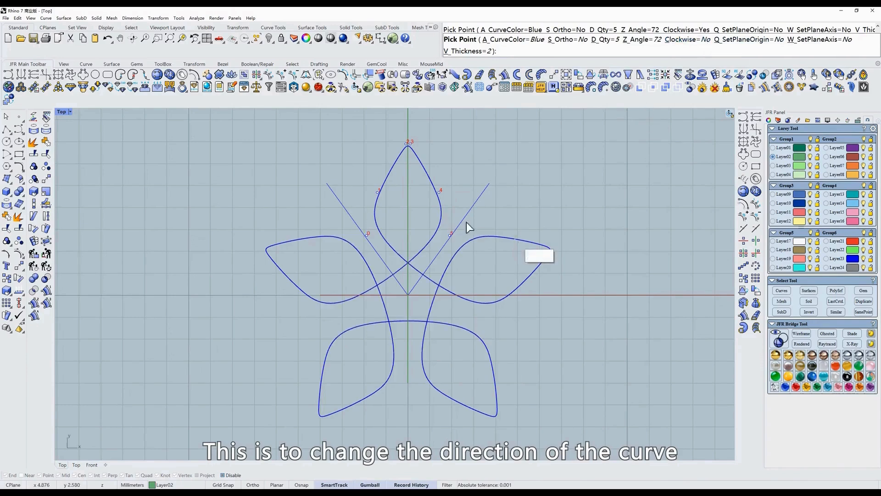
drag(453, 239, 372, 228)
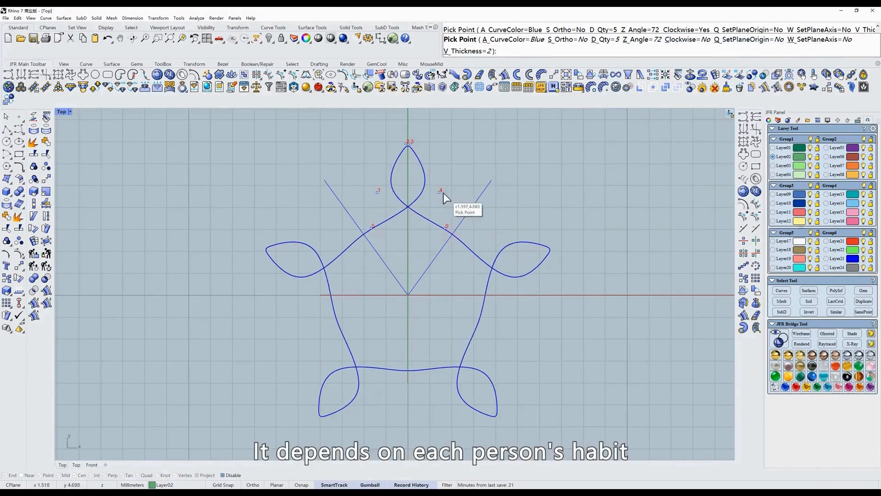
drag(442, 192, 386, 194)
mouse_move(411, 144)
mouse_down()
mouse_move(394, 147)
mouse_move(407, 145)
mouse_up()
drag(445, 228, 445, 239)
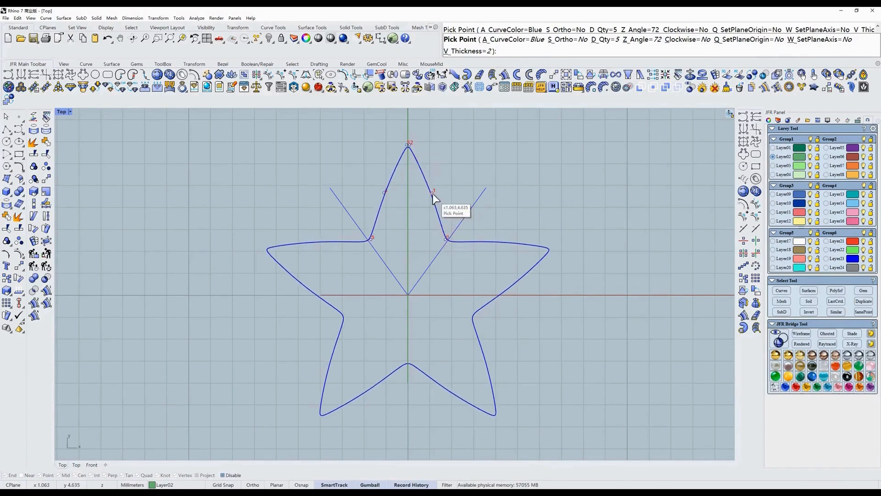
drag(432, 192, 438, 195)
drag(378, 195, 385, 201)
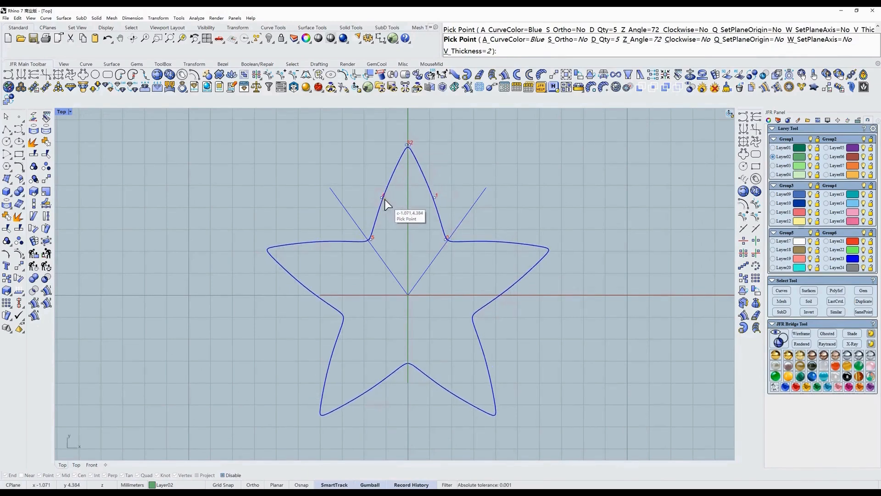
key(Return)
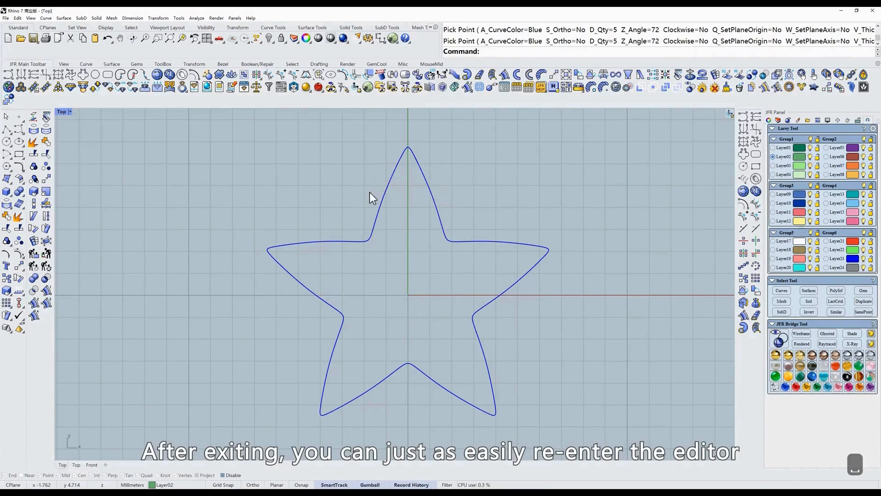
Step: Reopen the star for editing as a polygon mirror curve and set its plane origin at about 6.66, 6.46
right_click(85, 76)
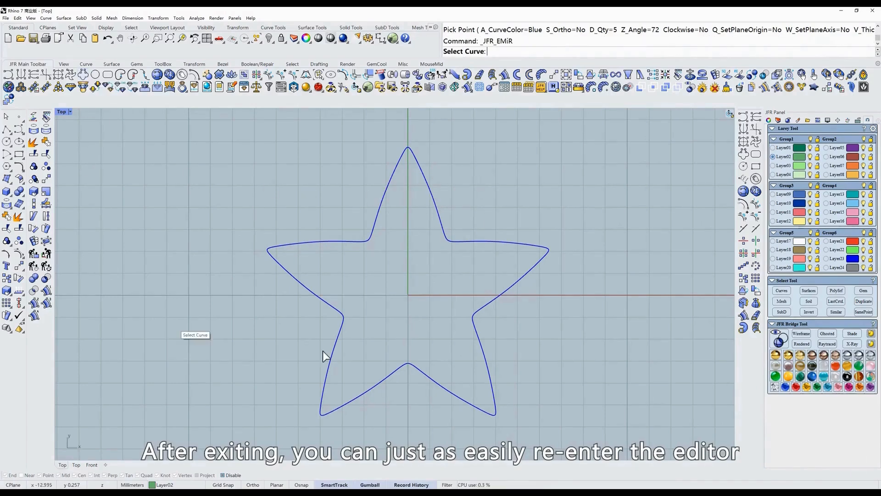
click(434, 200)
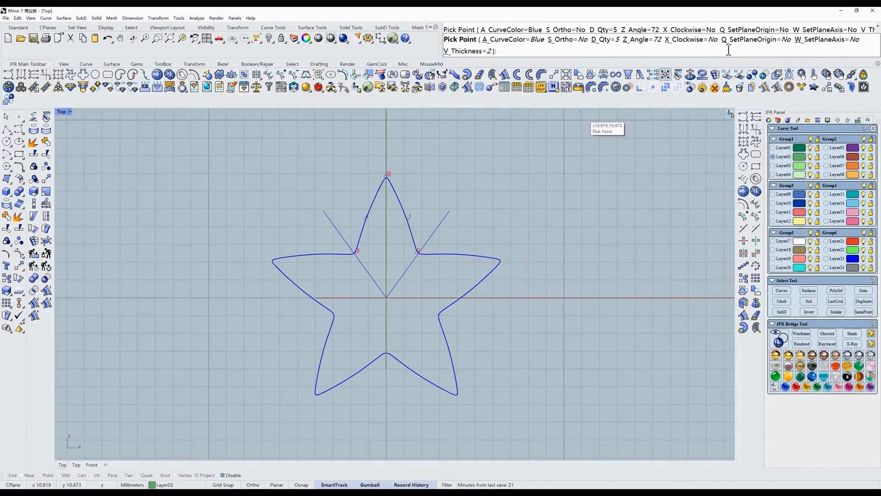
click(748, 43)
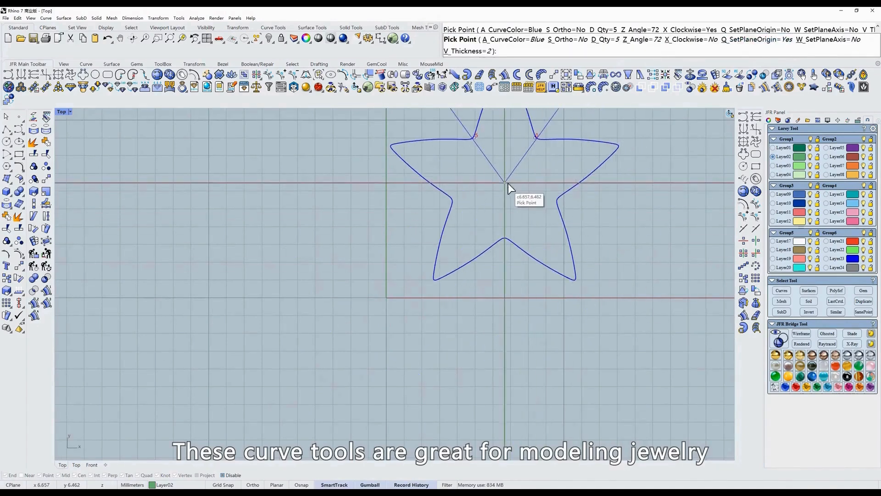
click(508, 183)
Step: Set the star's plane axis to a tilted direction so that one tip points up and to the right of its center
right_drag(554, 228, 526, 312)
click(826, 39)
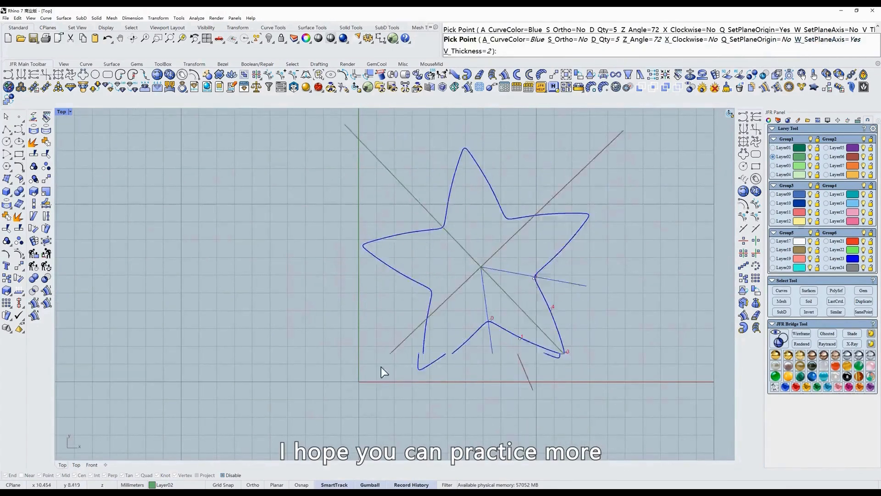
click(544, 182)
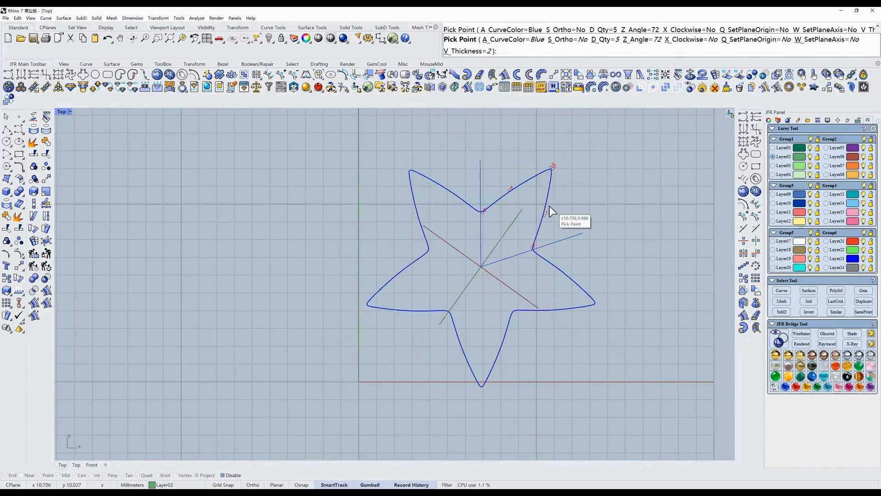